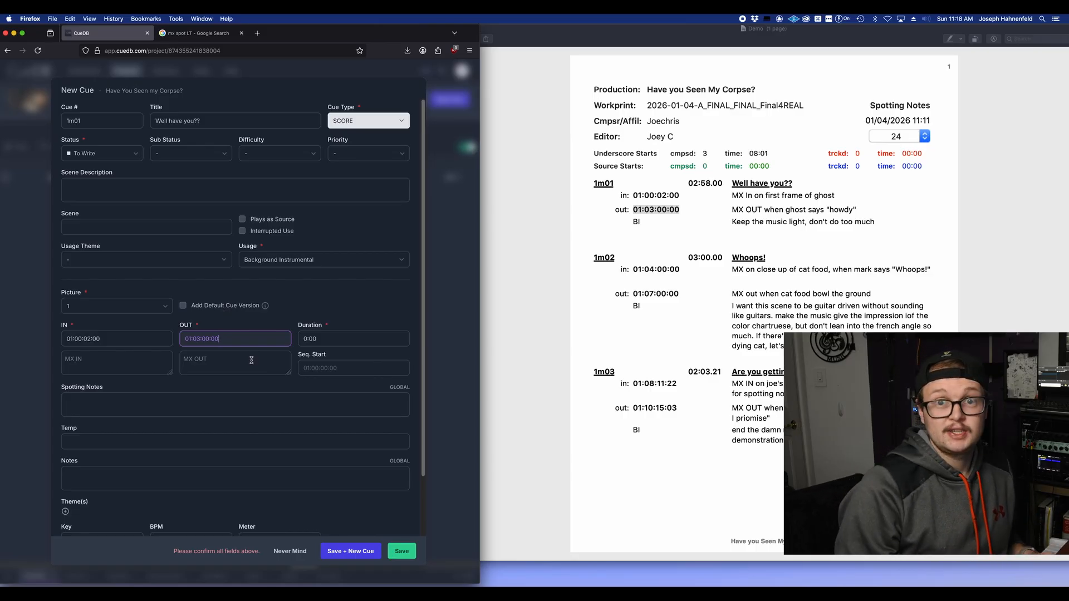
Review the Variable 1 copy and Variable 1 paste macros in Keyboard Maestro's YT Demo group, and close the editor
left_click(645, 292)
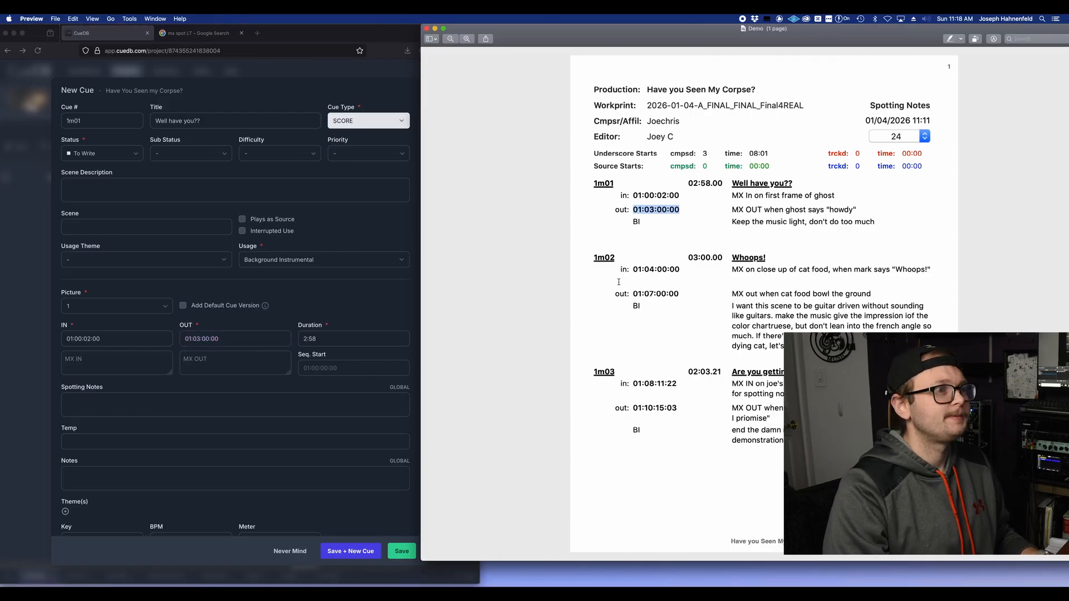
left_click(658, 258)
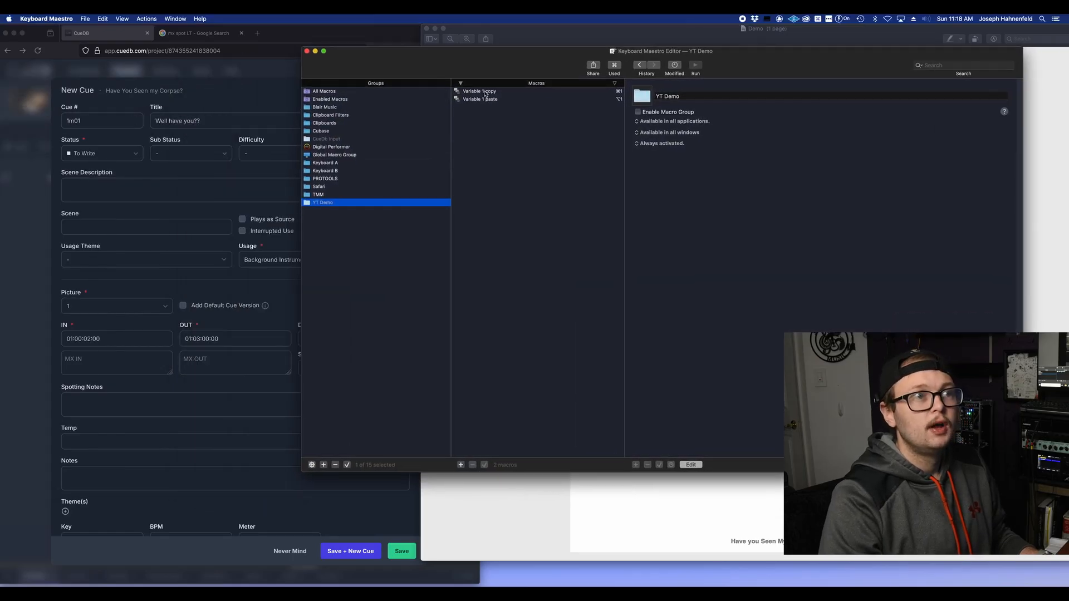
left_click(480, 92)
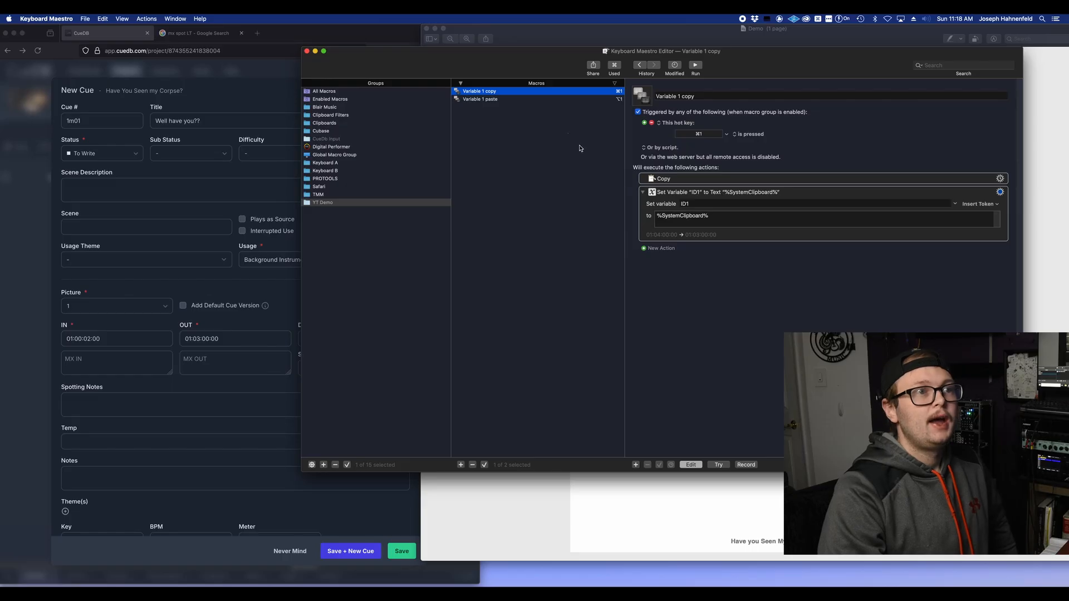
left_click(544, 101)
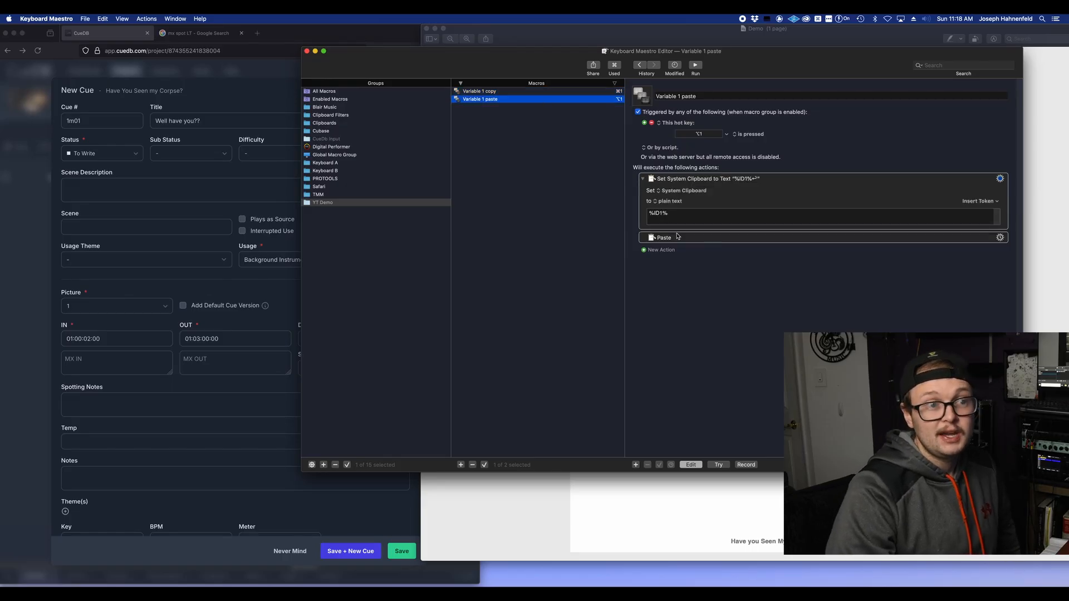
key("super+w")
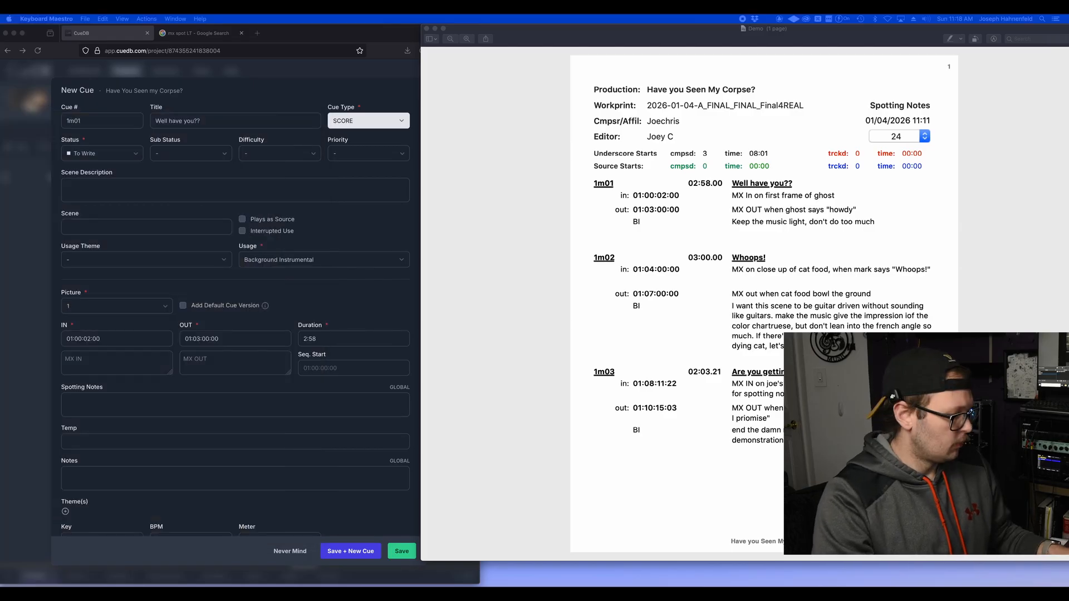
Copy cue 1m01's title "Well have you??", IN timecode 01:00:02:00 and MX in note from the spotting notes PDF
left_click(768, 182)
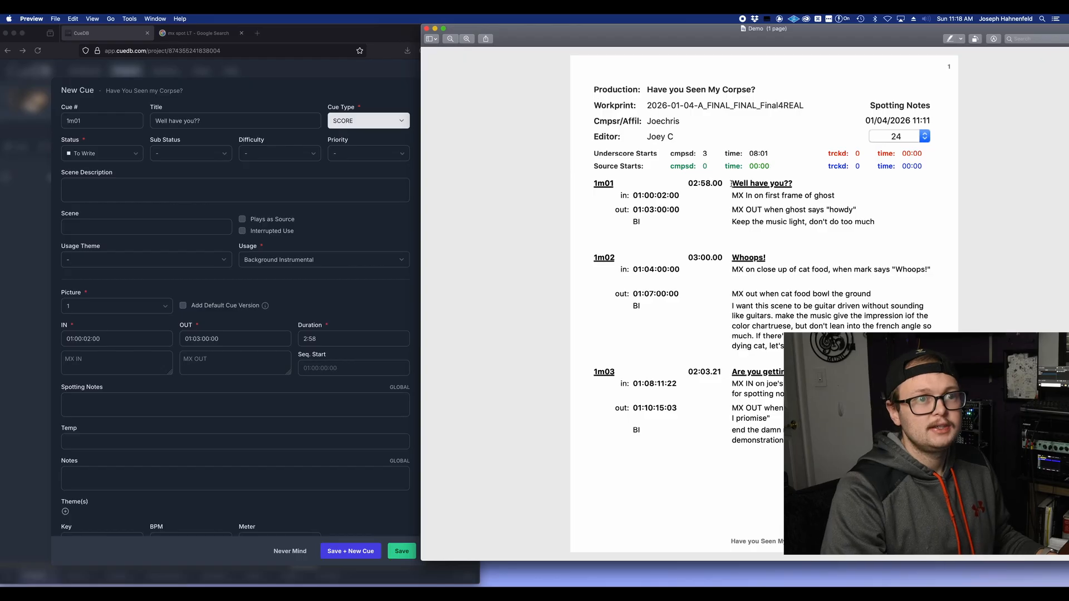
left_click_drag(731, 183, 791, 181)
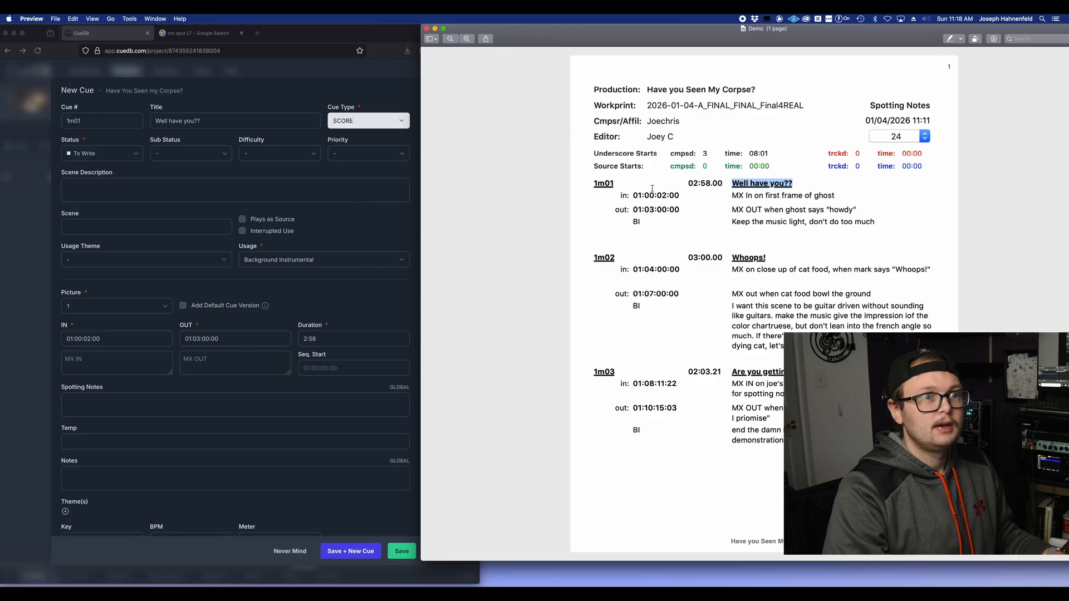
left_click_drag(629, 195, 836, 194)
left_click(733, 195)
key("super+c")
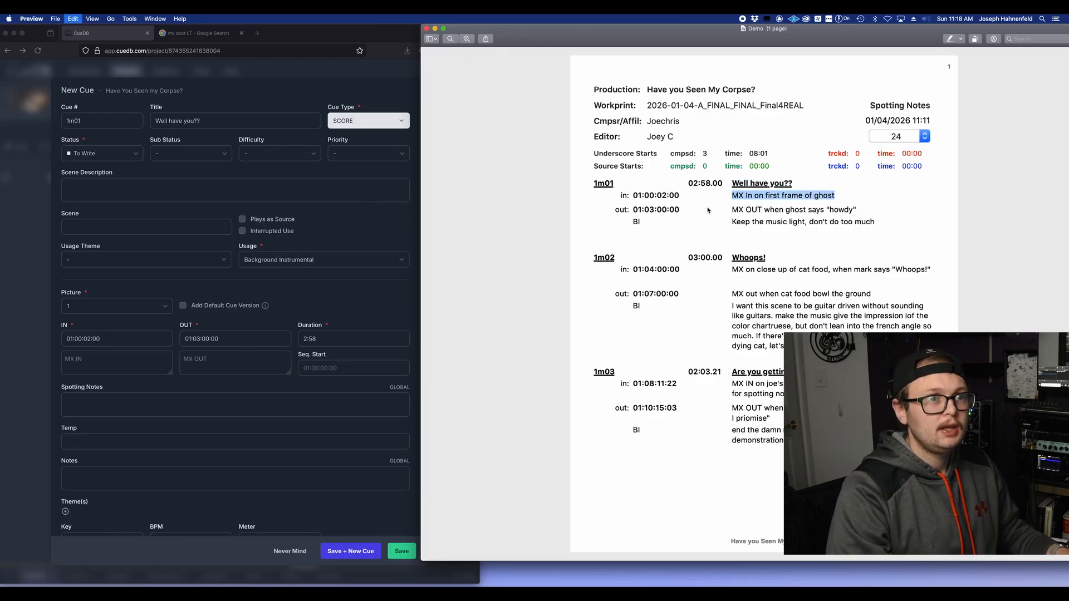
Copy cue 1m01's OUT timecode 01:03:00:00, its MX OUT note and the note "Keep the music light, don't do too much"
left_click(641, 210)
left_click_drag(632, 210, 681, 210)
key("super+c")
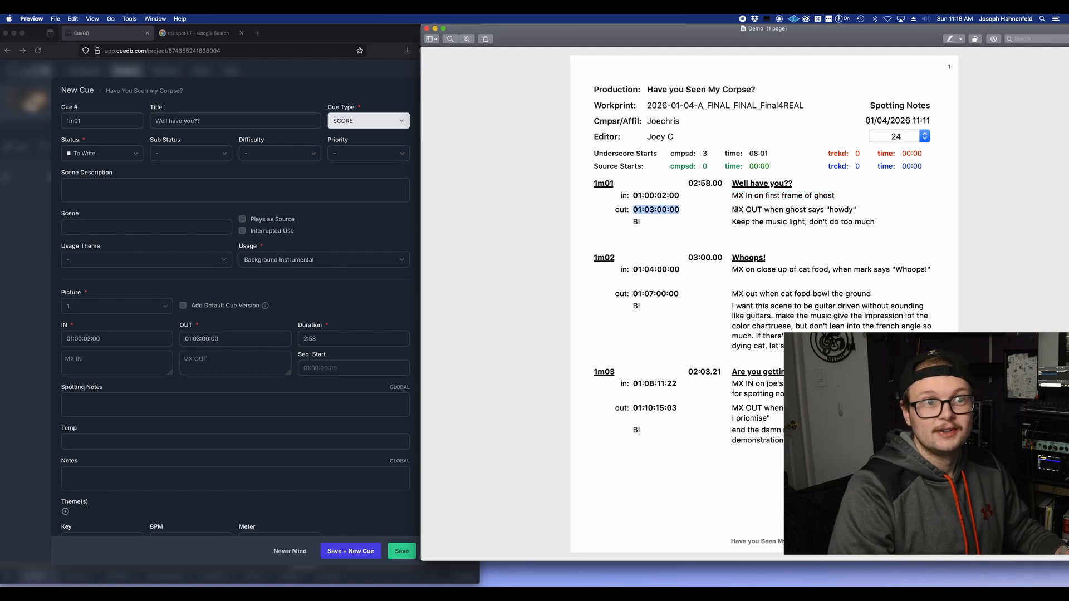
left_click_drag(733, 209, 856, 210)
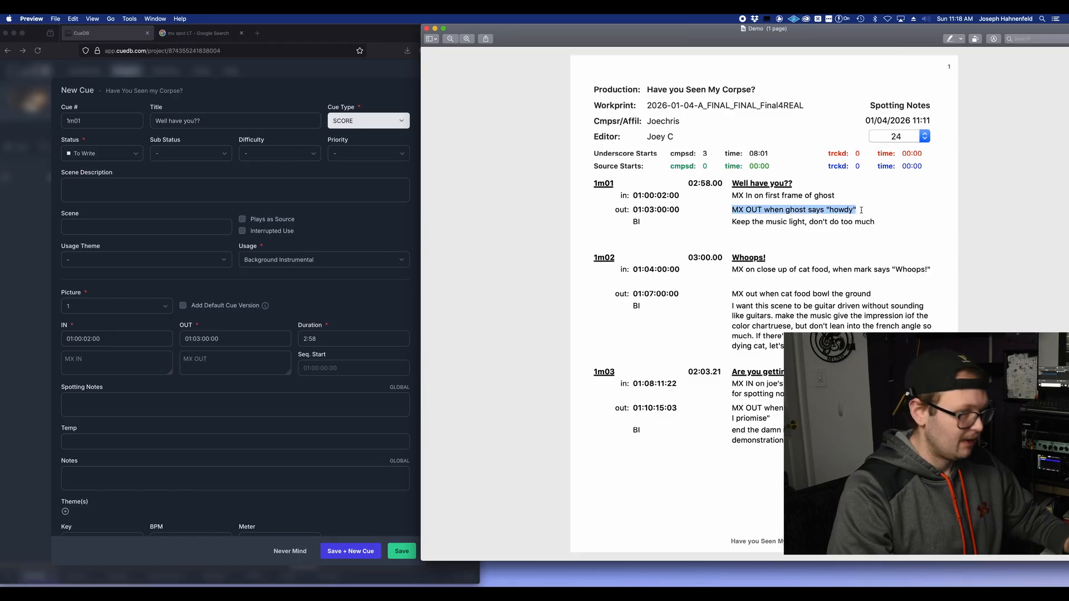
left_click(739, 222)
left_click_drag(733, 221, 884, 223)
key("super+c")
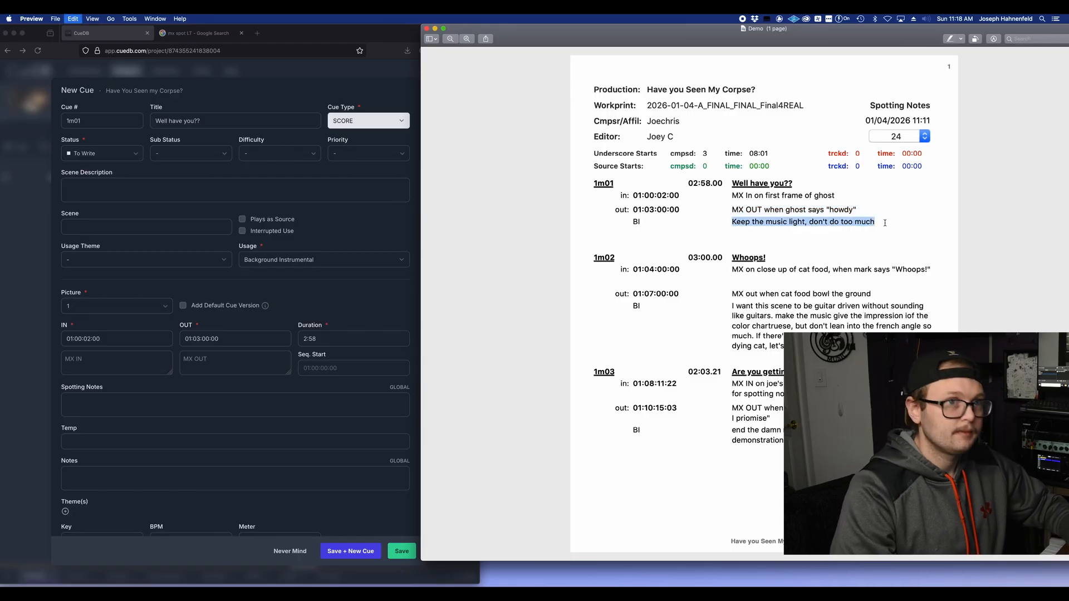
Discard the partly filled 1m01 cue in CueDB and start a blank new cue
left_click(143, 122)
triple_click(220, 120)
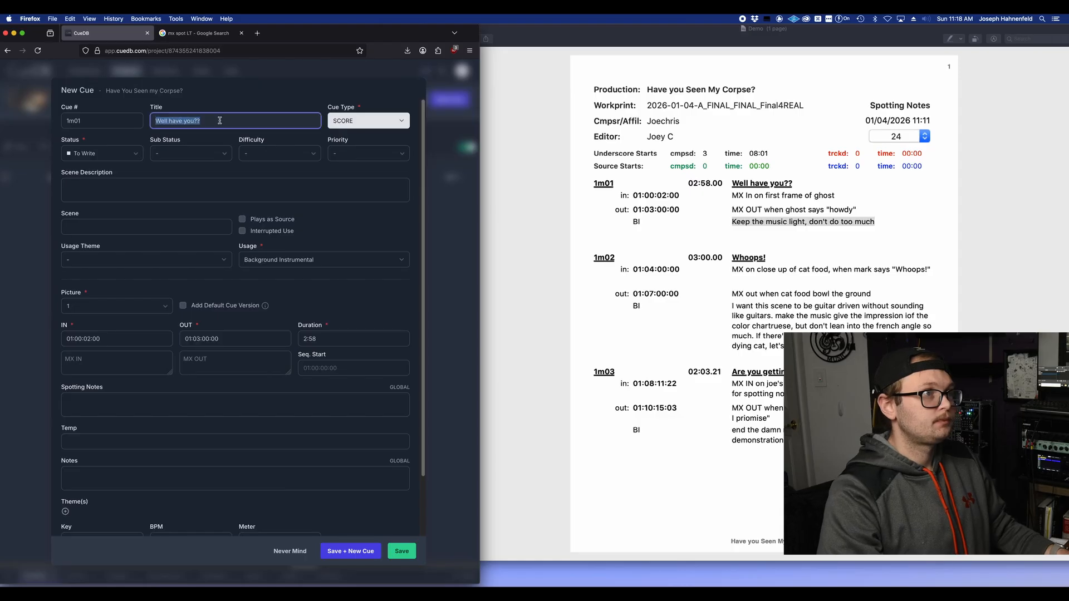
left_click(296, 557)
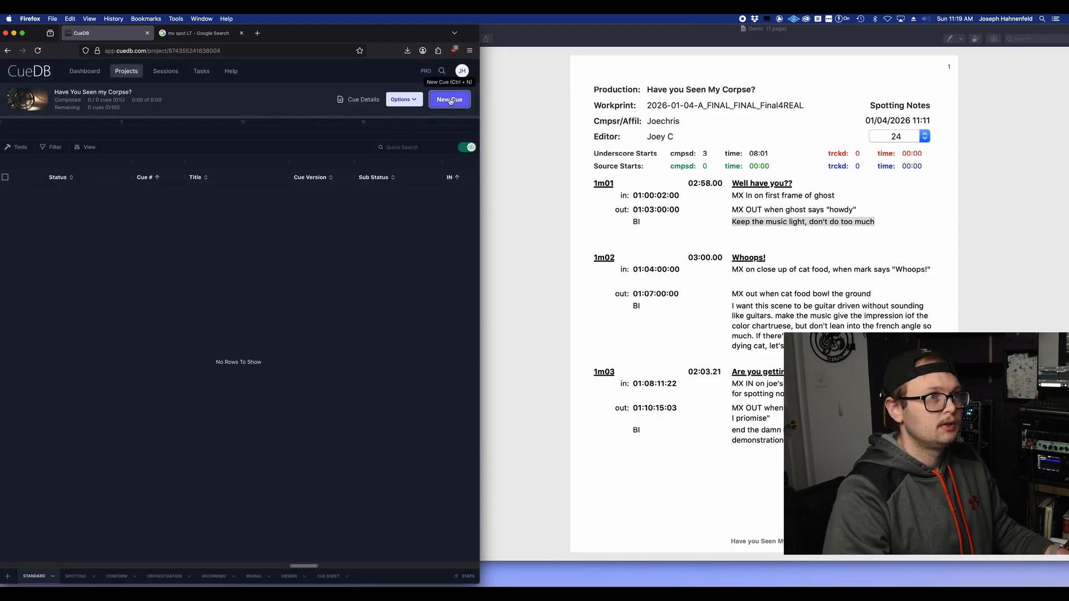
left_click(448, 98)
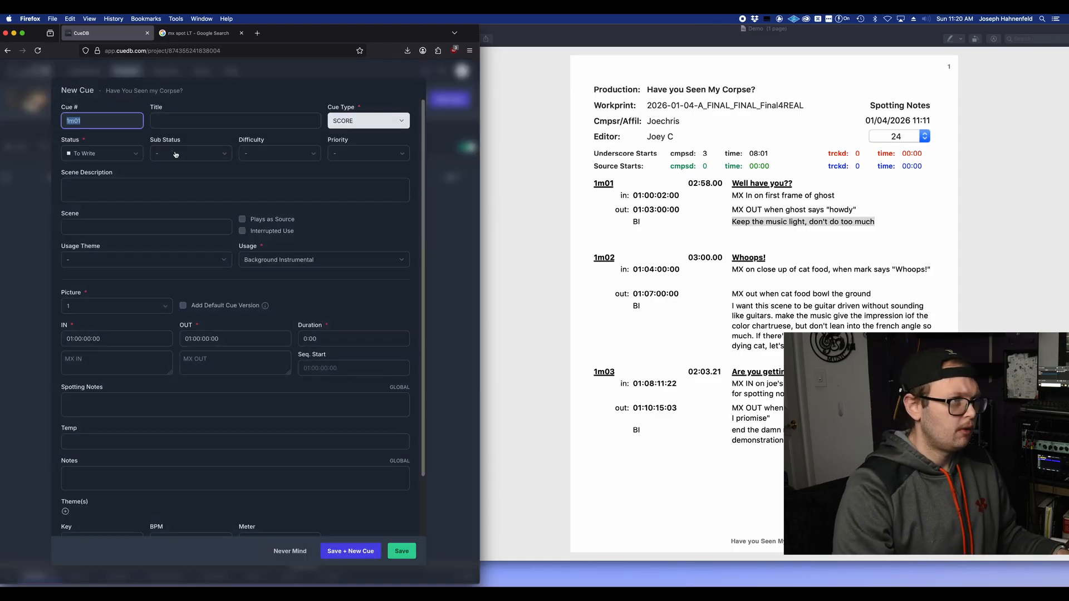
Paste the title "Well have you??", IN time 01:00:02:00 and the note "MX In on first frame of ghost" into the new cue
left_click(191, 123)
key("super+v")
left_click(84, 361)
left_click(91, 342)
key("super+v")
left_click(91, 364)
key("super+v")
Paste the OUT time 01:03:00:00, the MX OUT note and the spotting notes into cue 1m01, and save it with another new cue started
left_click(215, 337)
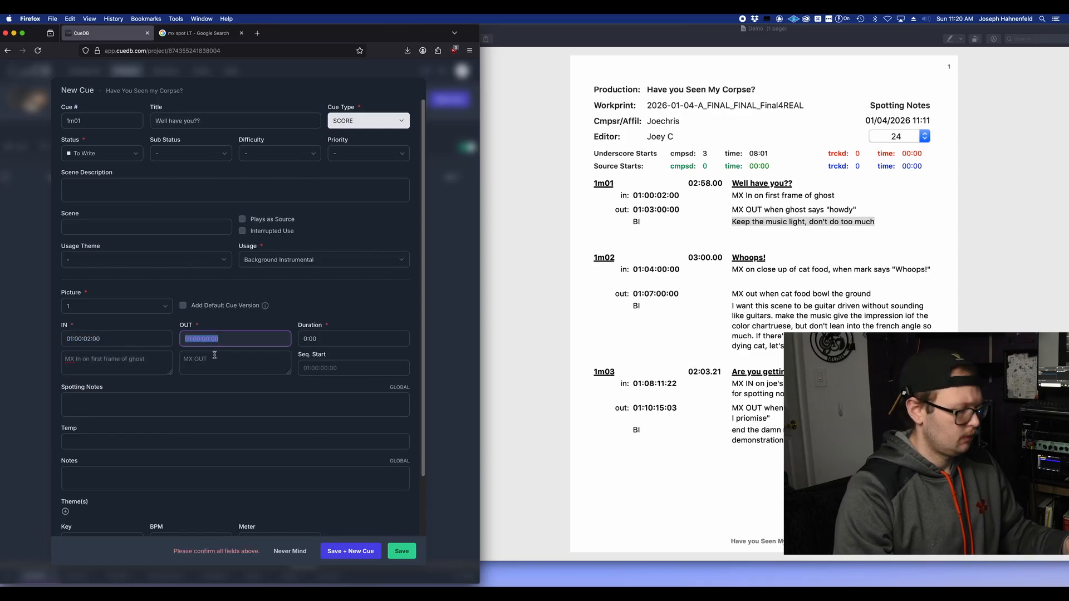
key("super+v")
left_click(226, 371)
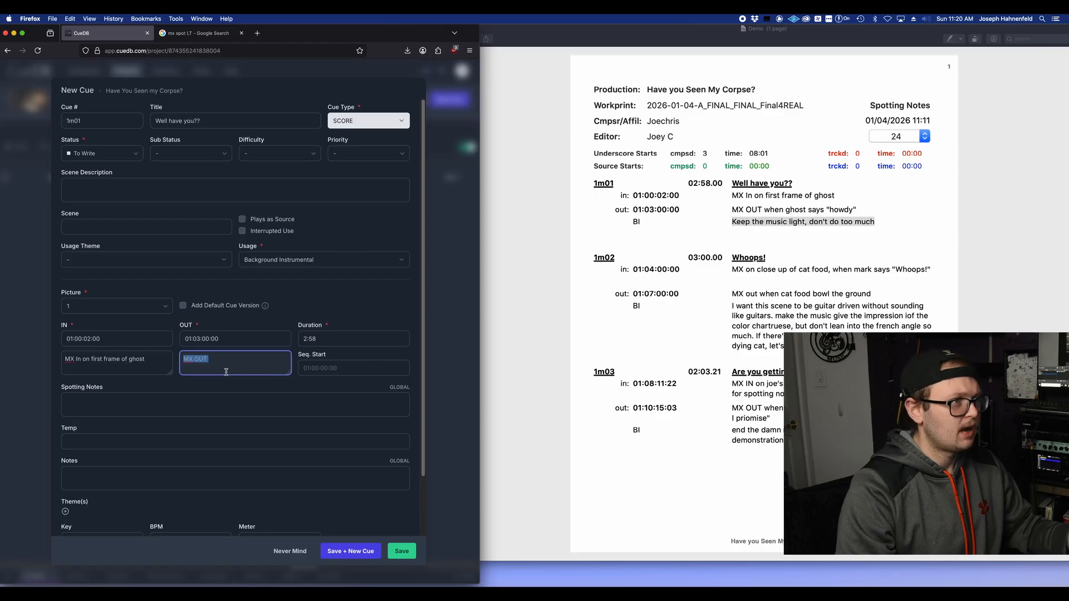
key("super+v")
left_click(205, 399)
key("super+v")
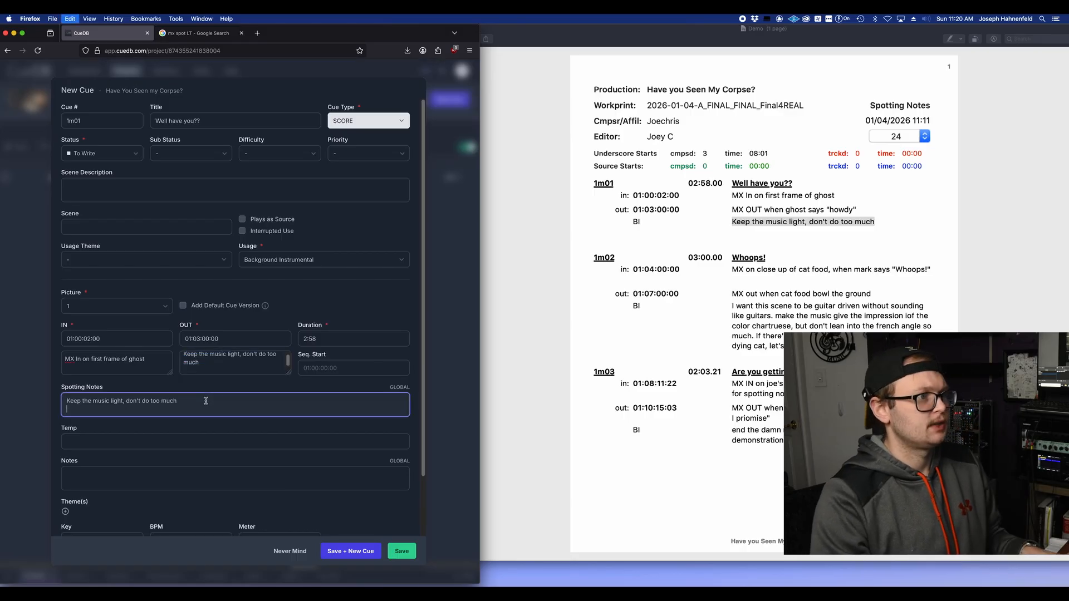
left_click(207, 441)
left_click(344, 552)
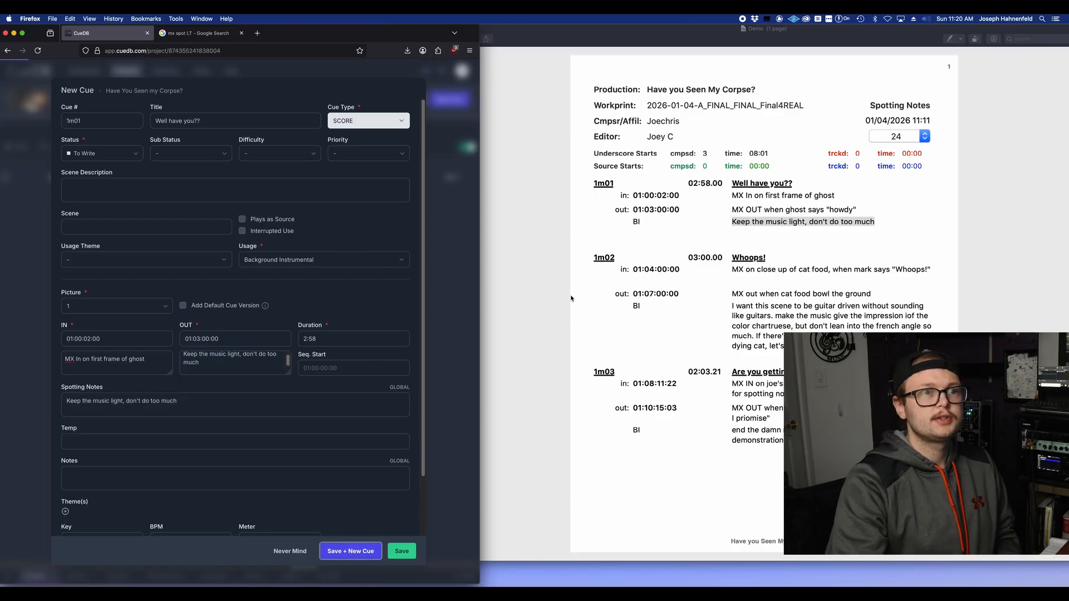
Copy cue 1m02's title "Whoops!", IN timecode 01:04:00:00 and MX in note from the spotting notes PDF
left_click(569, 298)
left_click_drag(731, 259, 768, 256)
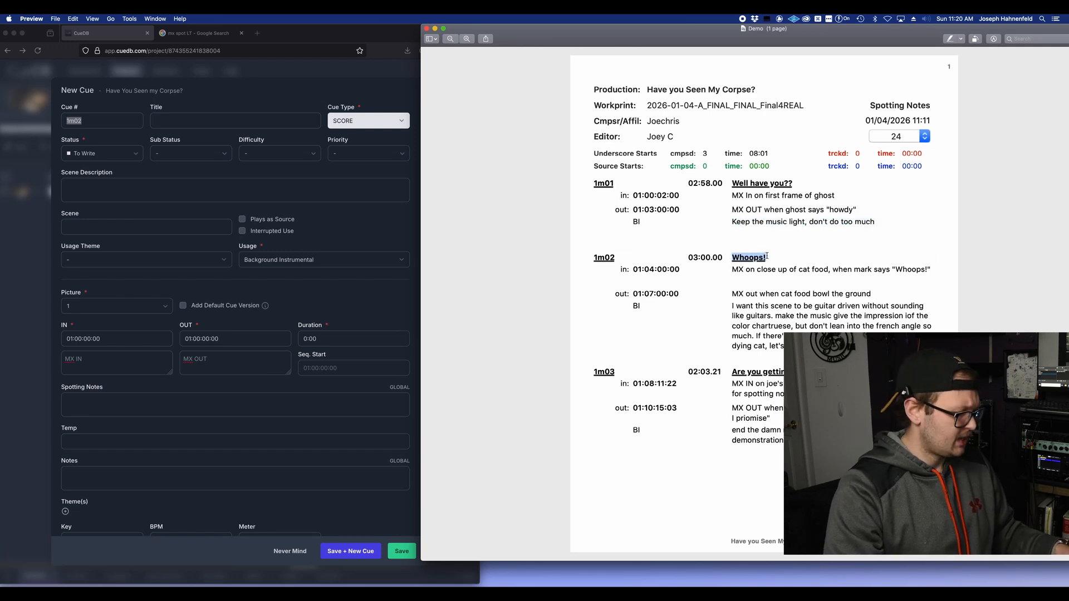
left_click_drag(633, 269, 680, 271)
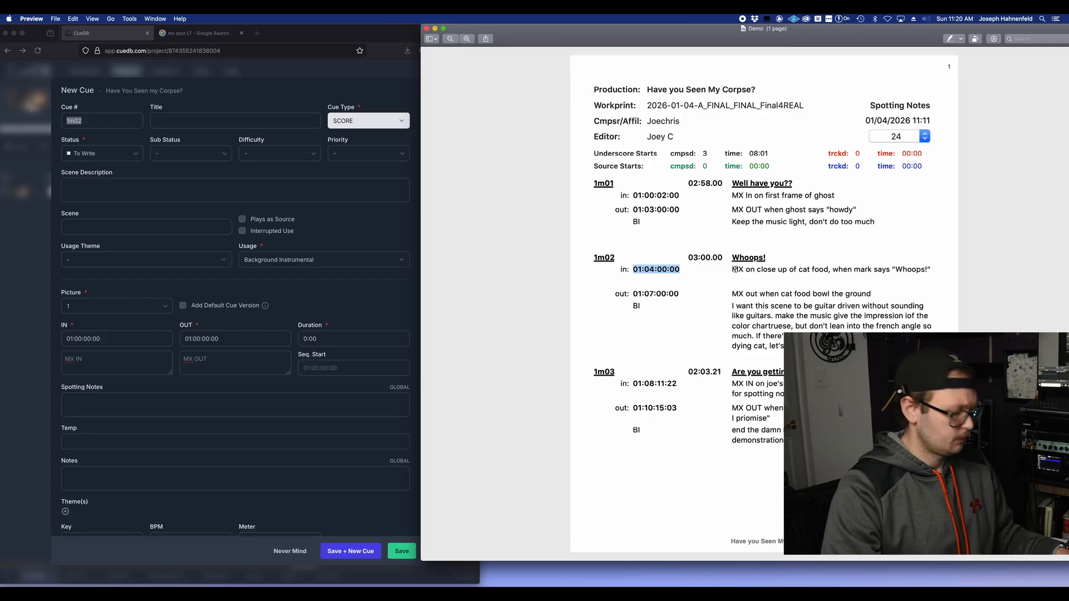
left_click_drag(727, 259, 780, 254)
left_click_drag(633, 269, 929, 269)
Copy cue 1m02's OUT timecode 01:07:00:00, MX out note and spotting note, and save the filled-in cue with another new cue started
left_click_drag(633, 293, 678, 291)
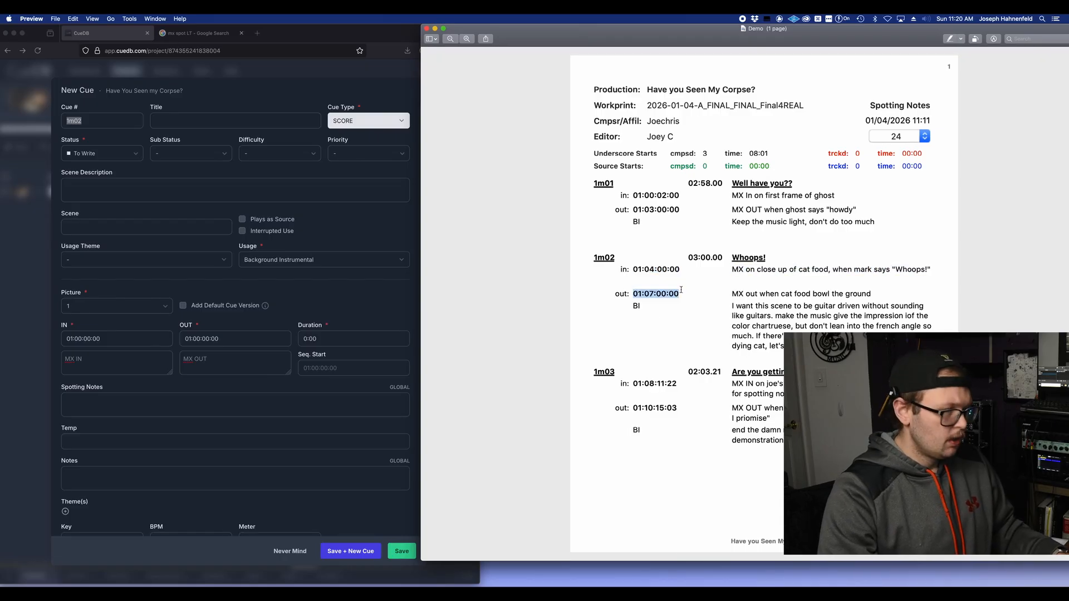
left_click_drag(732, 294, 878, 294)
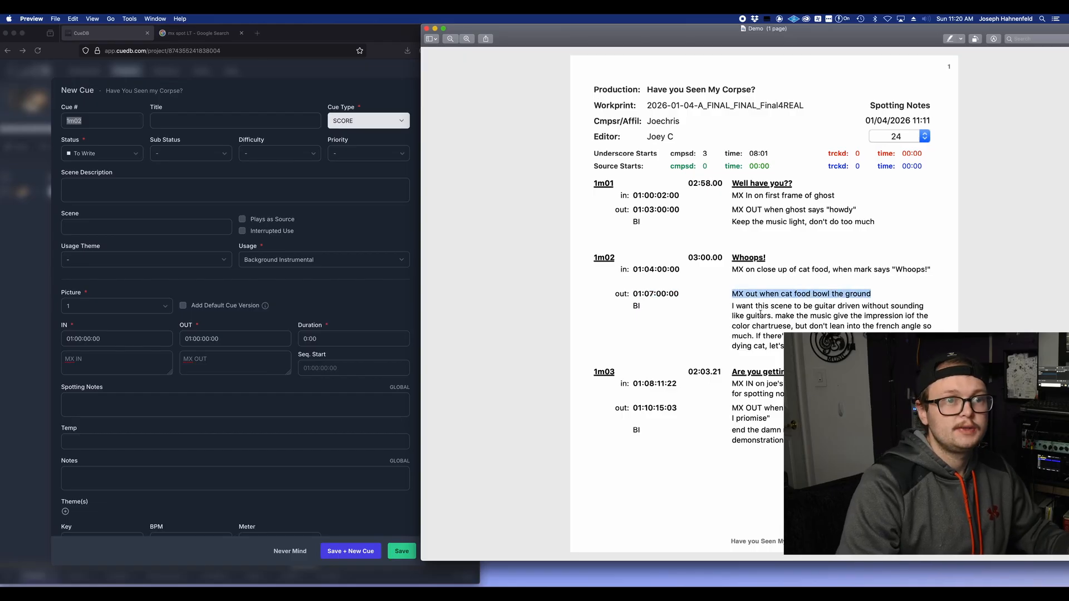
left_click_drag(729, 307, 757, 315)
left_click(741, 307)
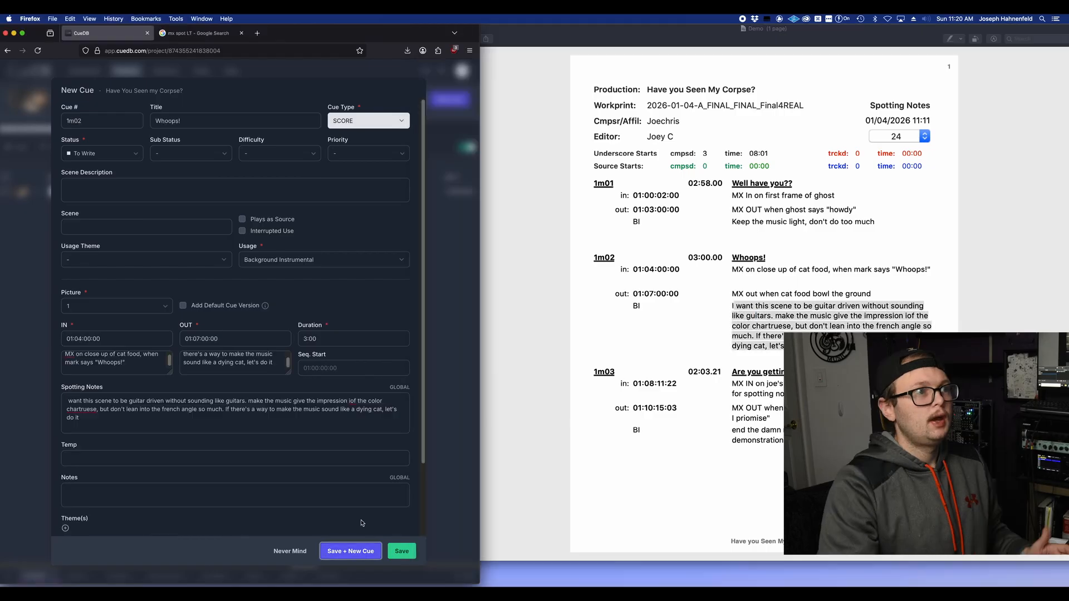
left_click(357, 550)
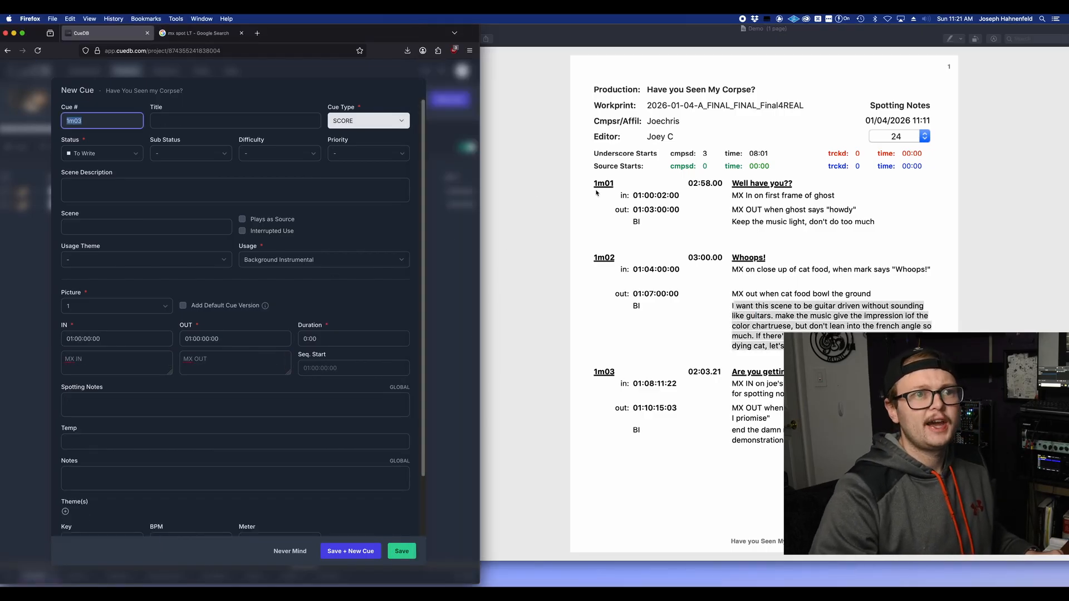
Copy cue 1m03's title "Are you getting this yet?" from the spotting notes PDF
left_click(537, 197)
left_click_drag(730, 372, 857, 372)
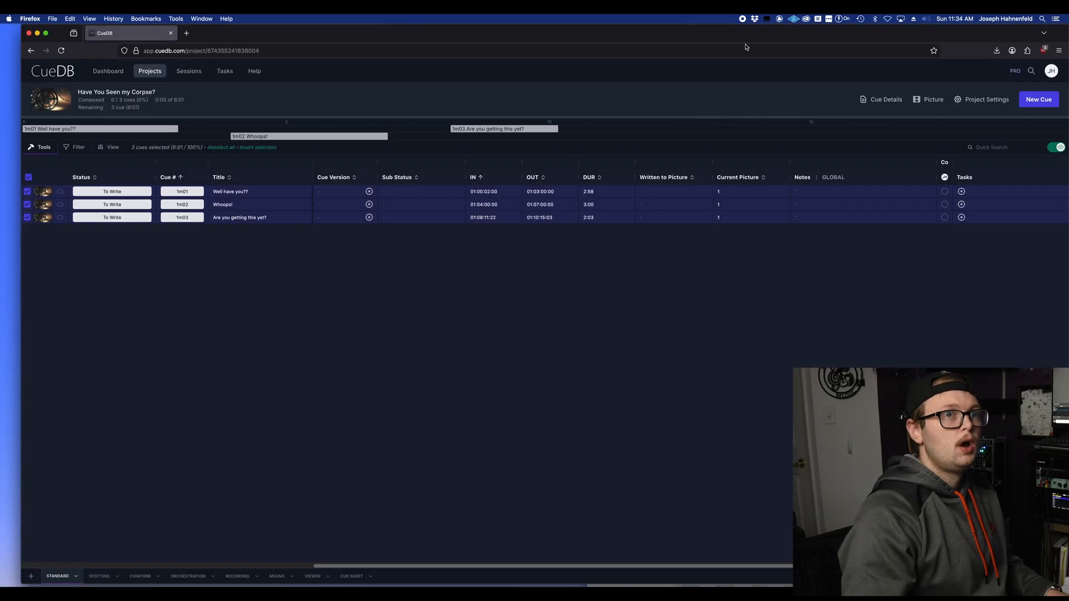
left_click_drag(746, 47, 715, 33)
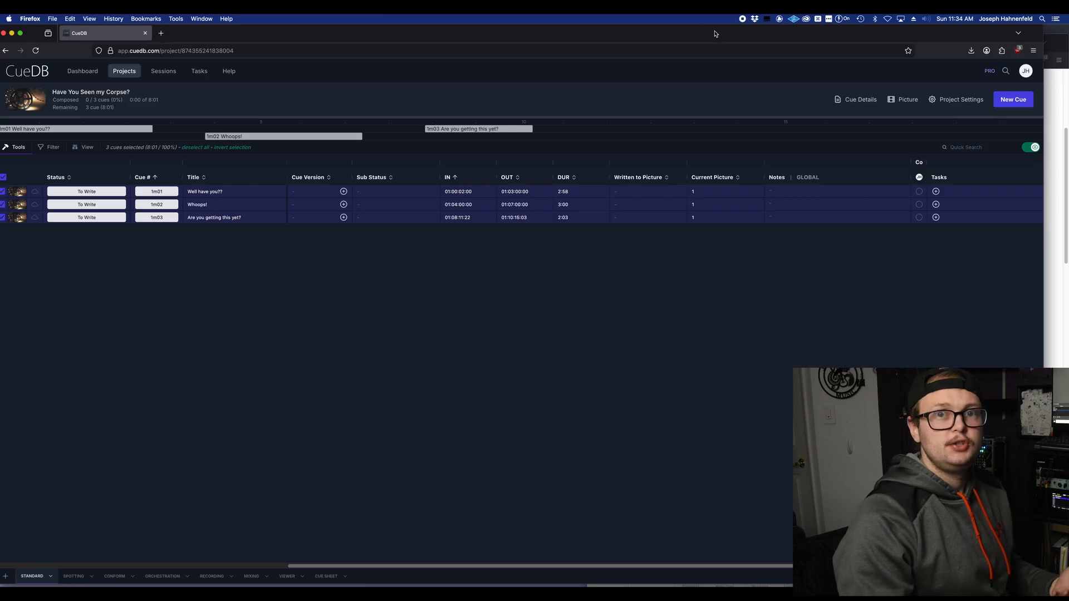
left_click_drag(651, 35, 663, 32)
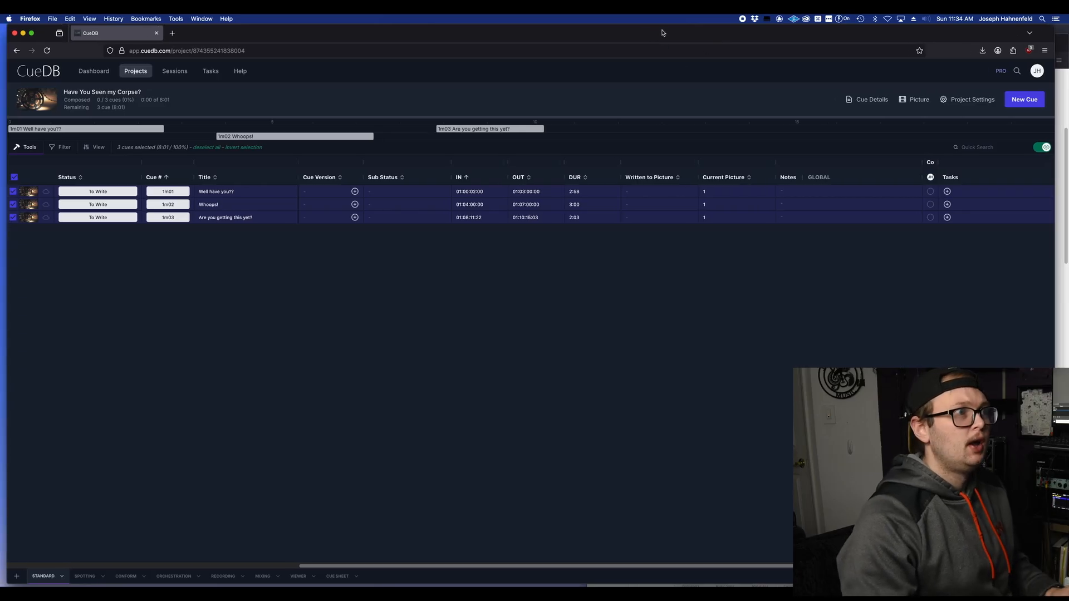
Export the three selected cues as an Excel cue log in the current view, and open the downloaded spreadsheet
left_click(44, 147)
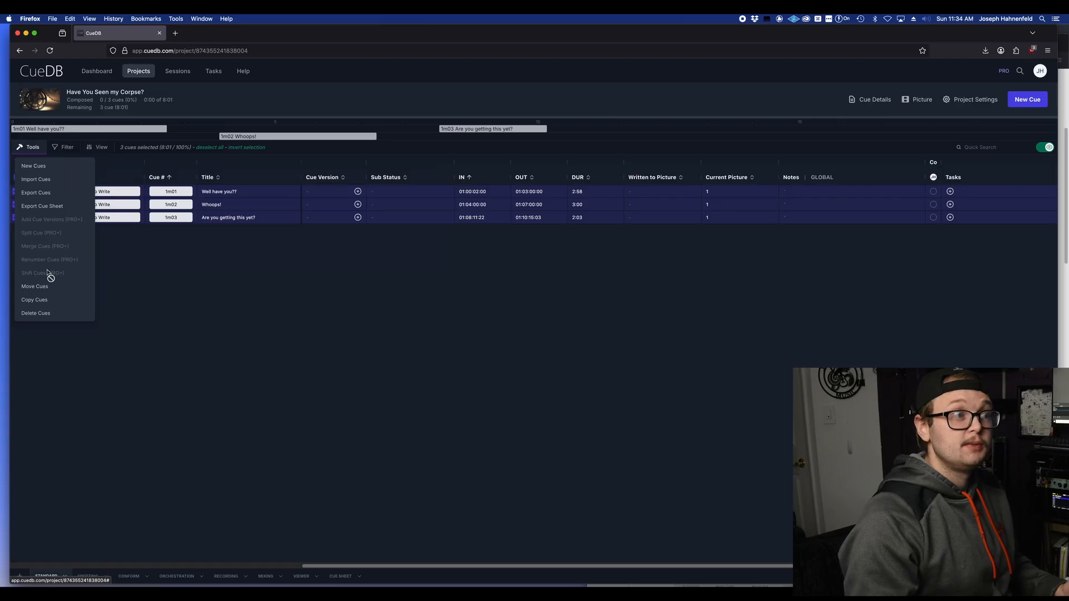
left_click(78, 195)
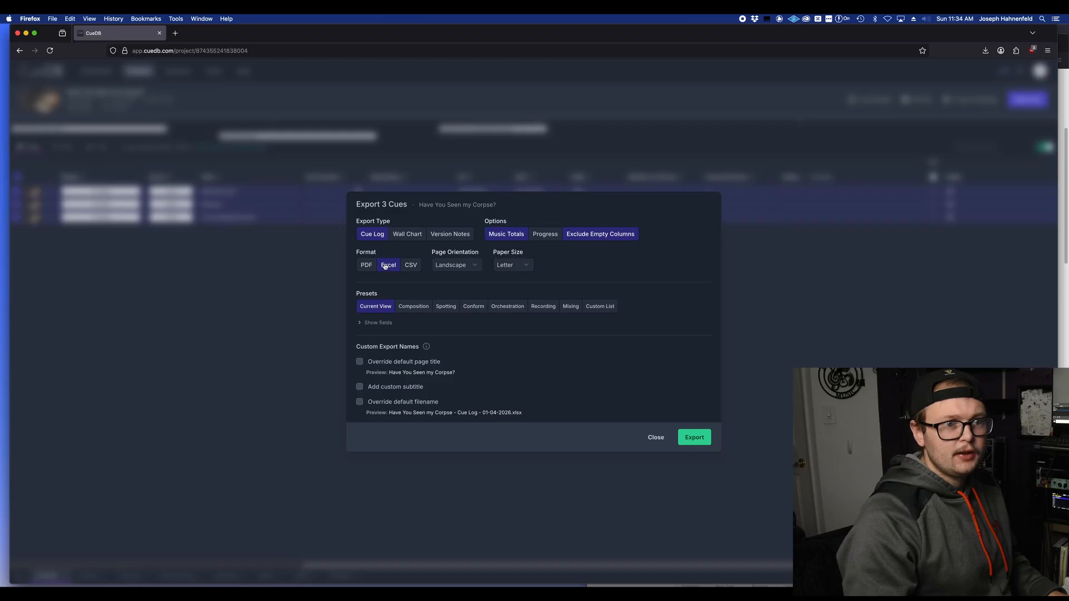
left_click(694, 437)
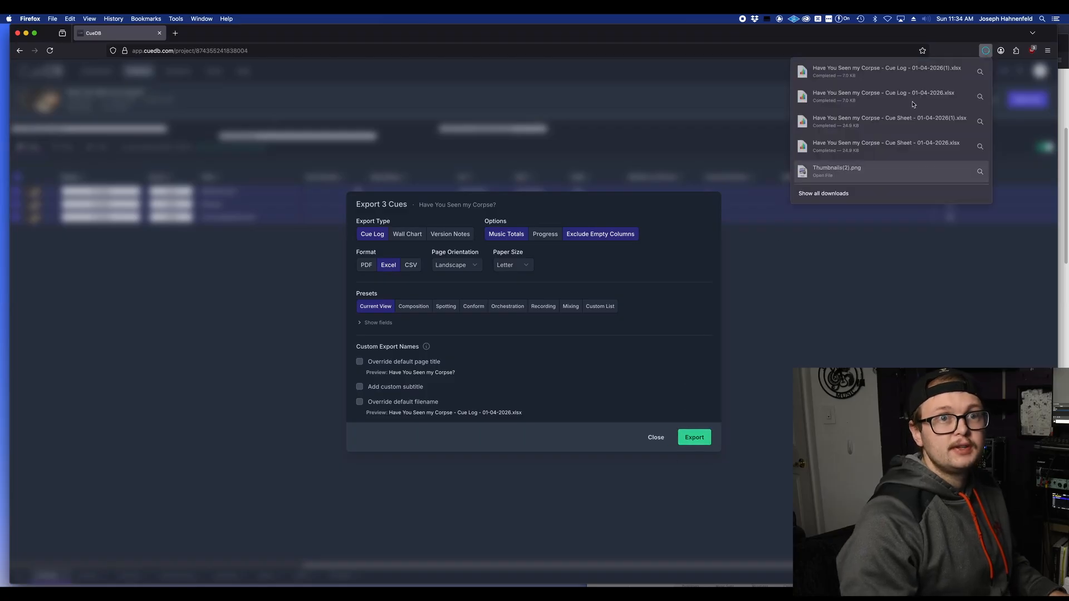
left_click(966, 72)
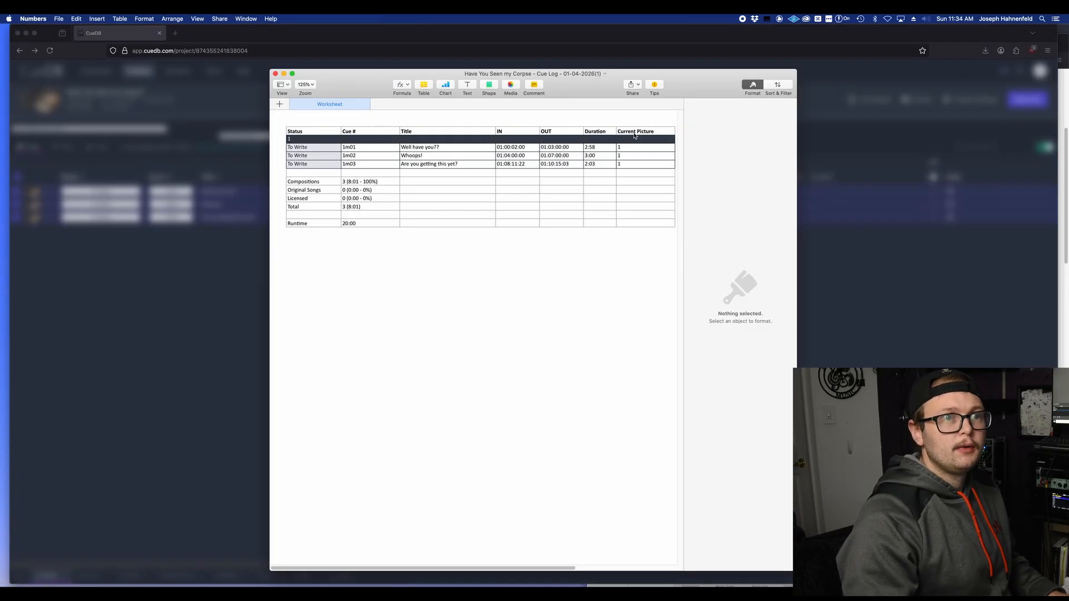
Add a blank column after Current Picture in the cue log, and enlarge and reposition the spreadsheet window
left_click(634, 135)
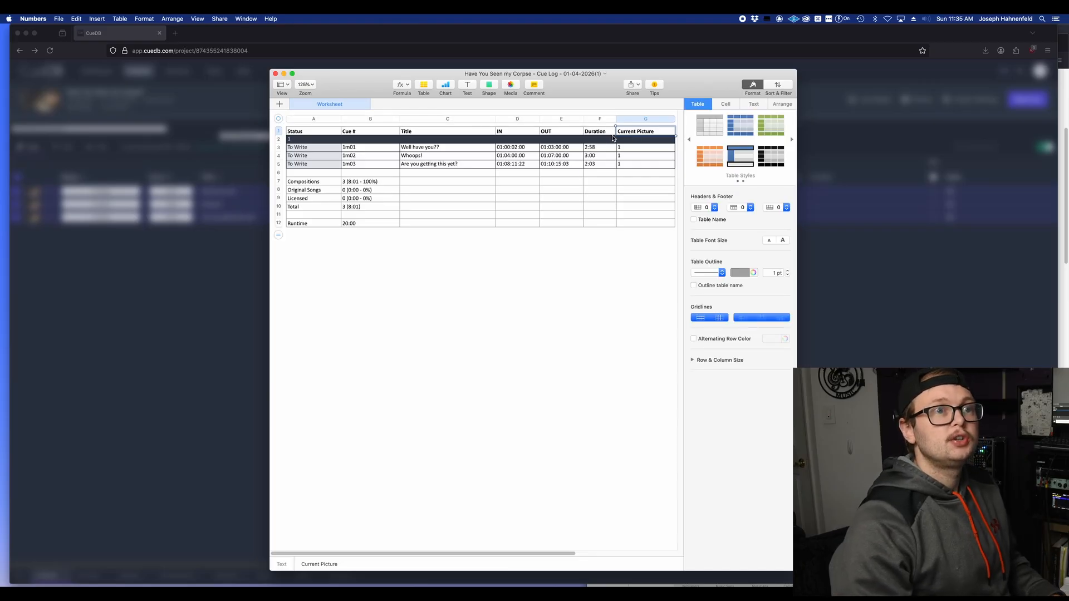
right_click(633, 134)
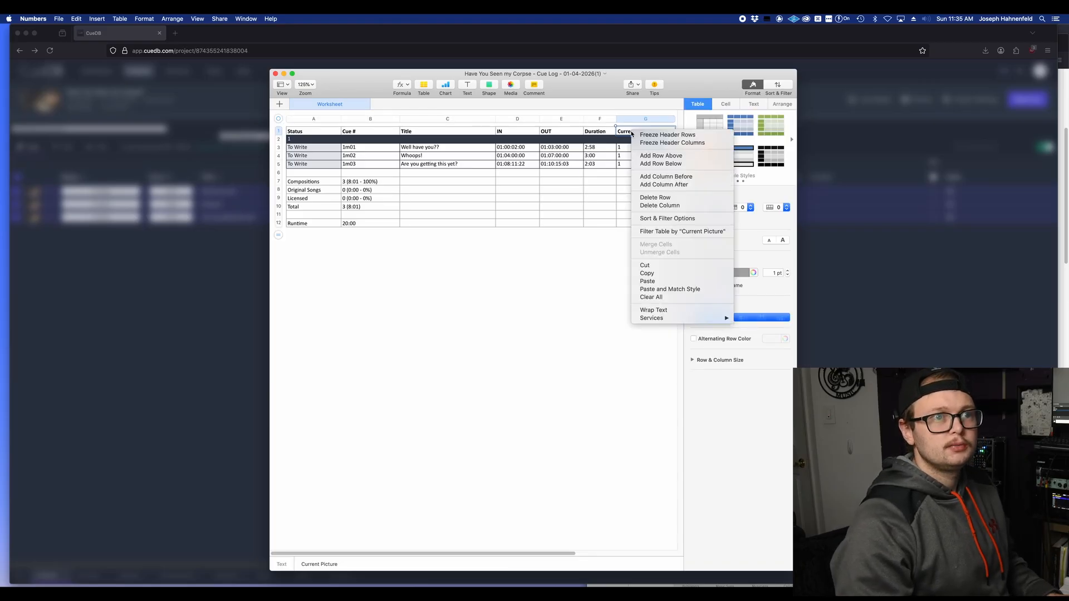
left_click(688, 184)
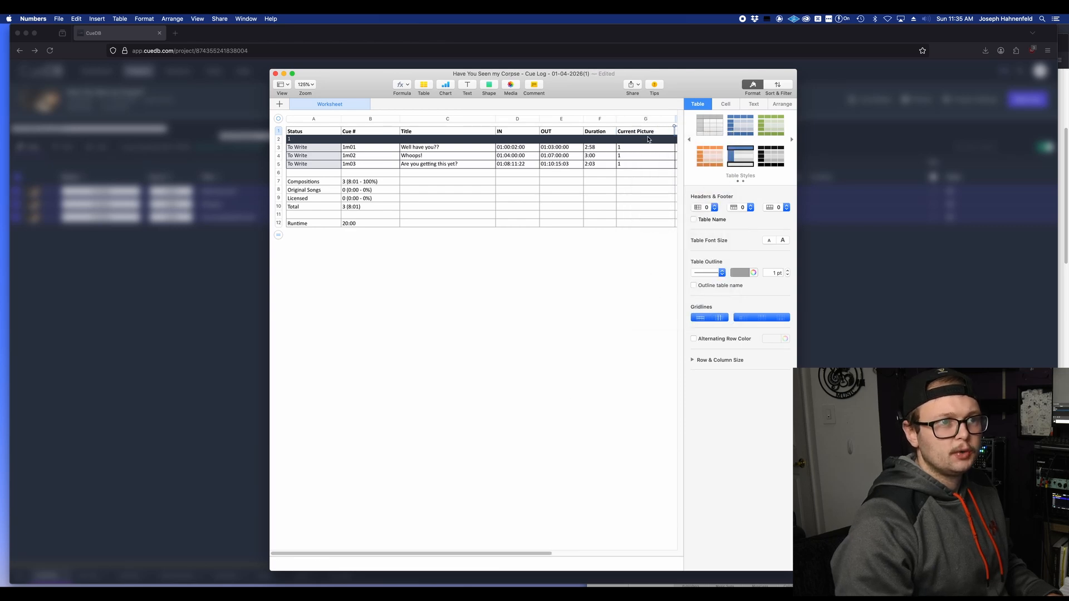
left_click_drag(271, 287, 82, 287)
left_click_drag(268, 83, 192, 45)
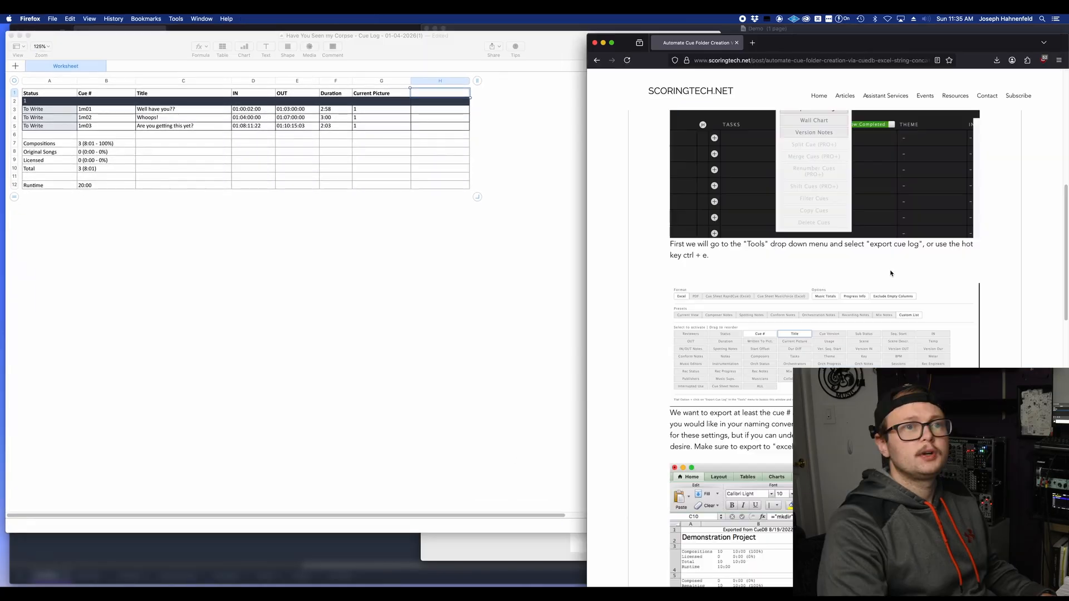
Copy the formula ="mkdir"&" "&CHAR(34)&A10&" "&B10&CHAR(34) from the cue folder creation article
scroll(891, 273, "up", 8)
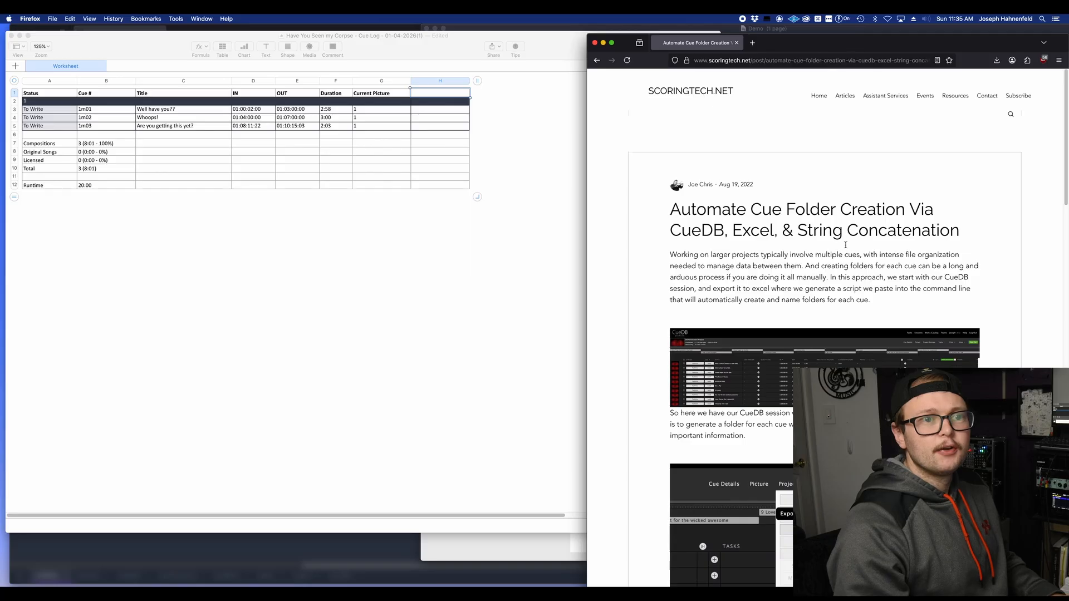
scroll(847, 259, "down", 15)
scroll(847, 260, "down", 2)
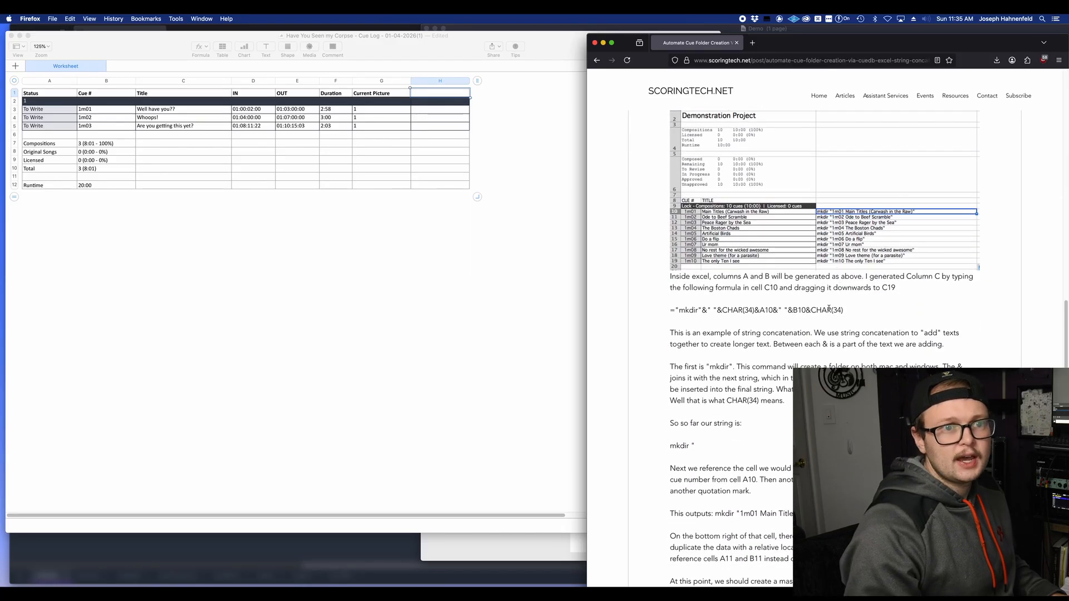
left_click_drag(844, 310, 647, 310)
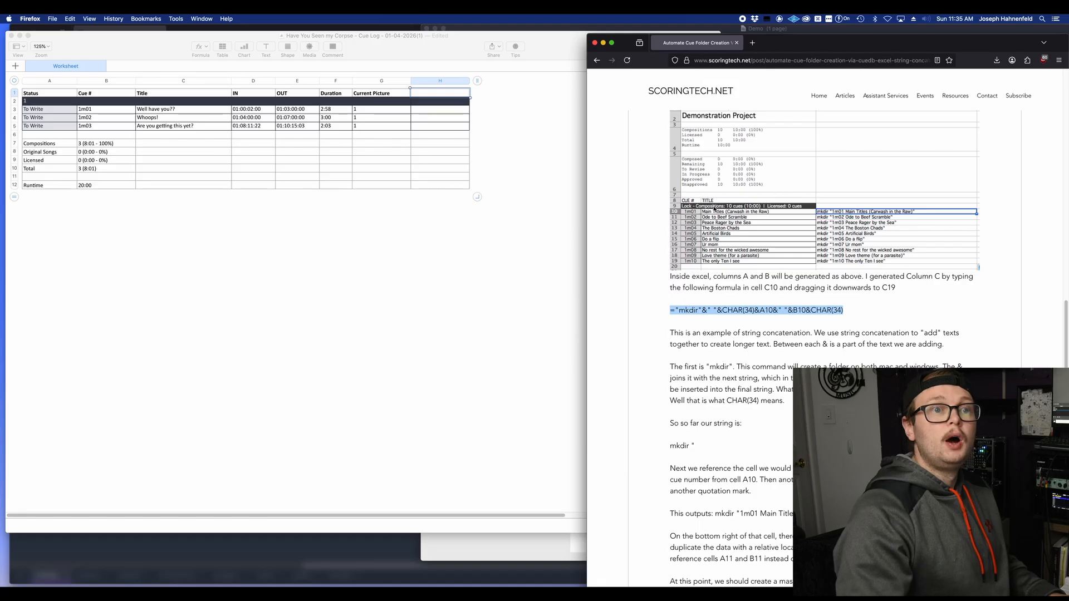
left_click(773, 310)
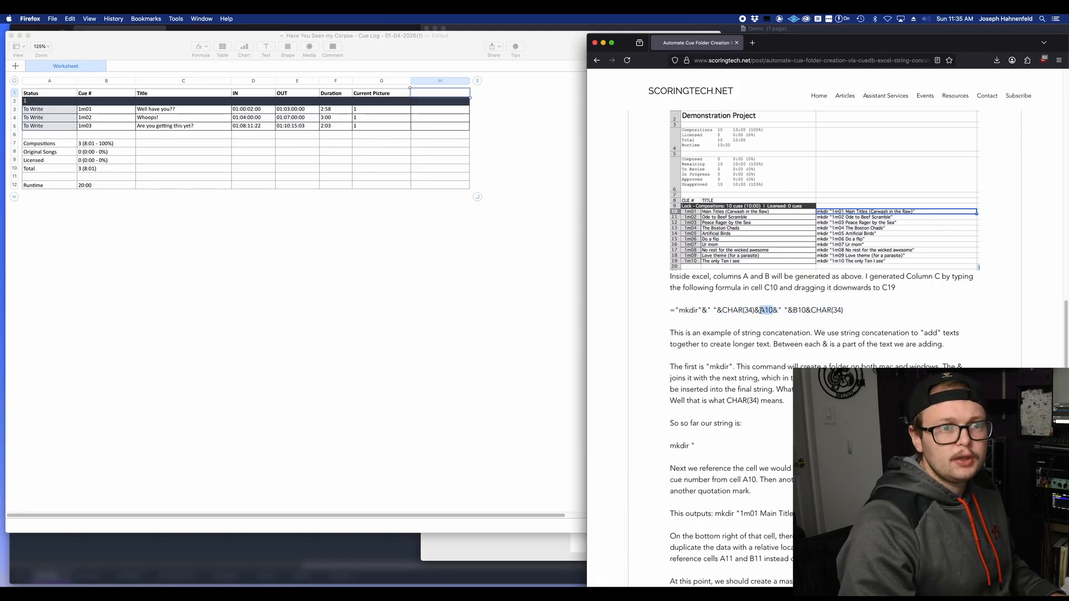
left_click_drag(797, 310, 670, 313)
key("super+c")
left_click(815, 308)
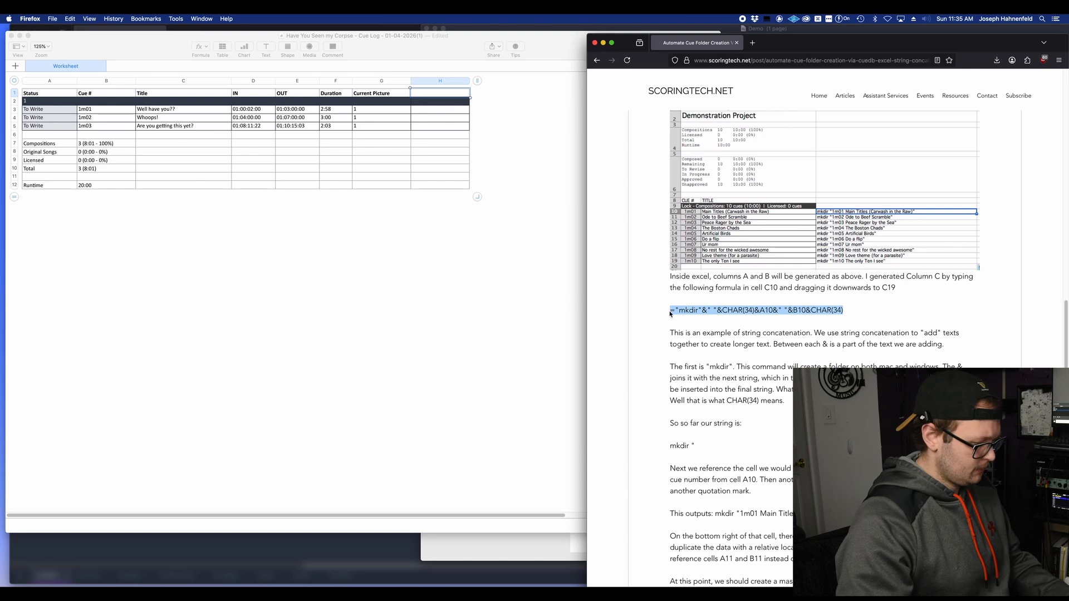
Paste the mkdir formula into cell H3 and repoint its references to cue number B3 and title C3
left_click(432, 109)
key("super+v")
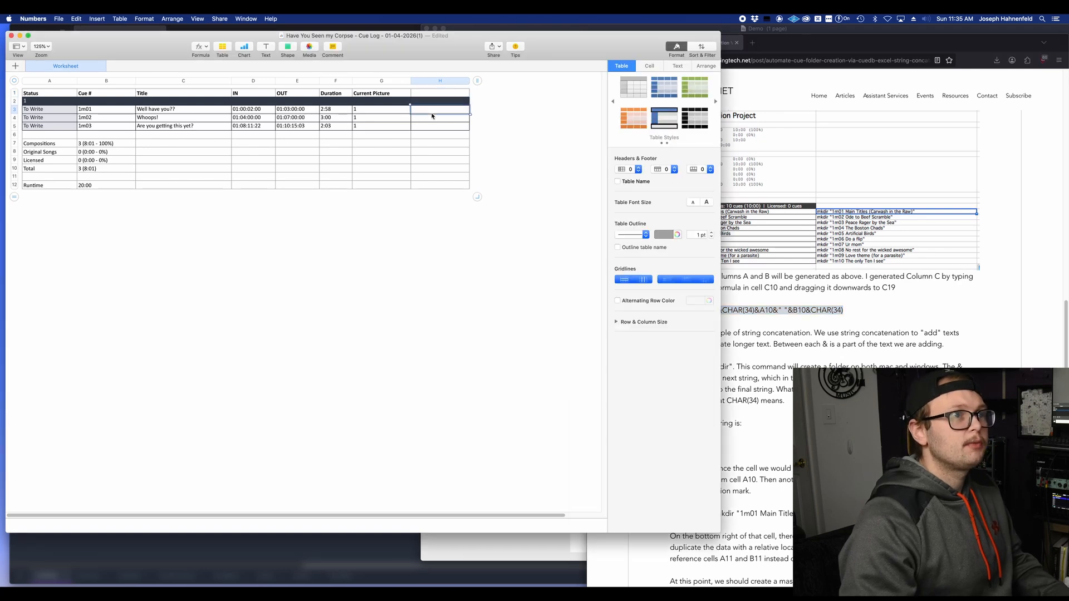
double_click(432, 111)
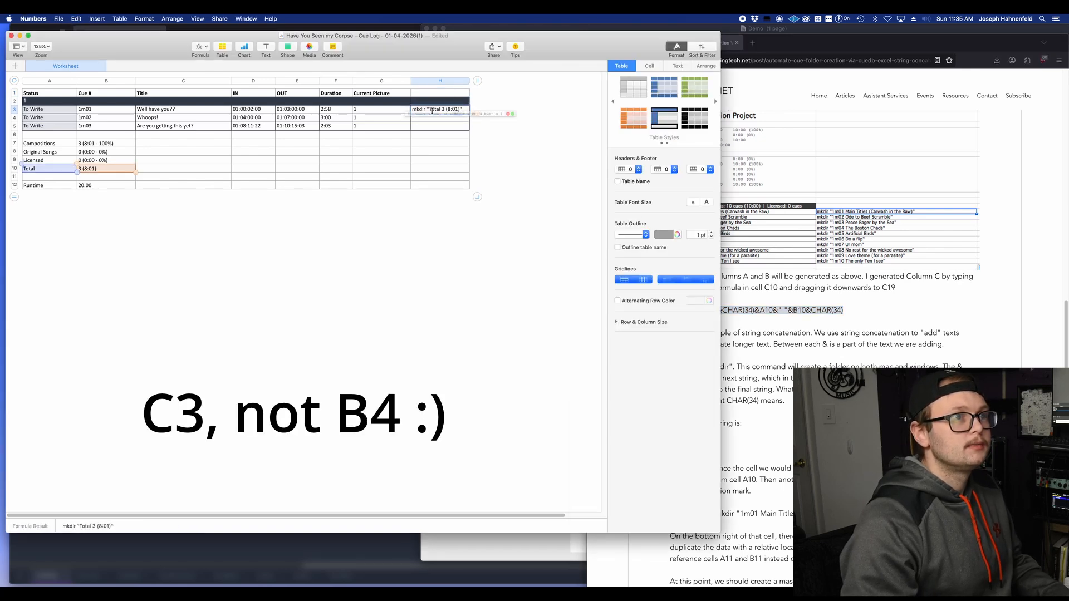
left_click(503, 112)
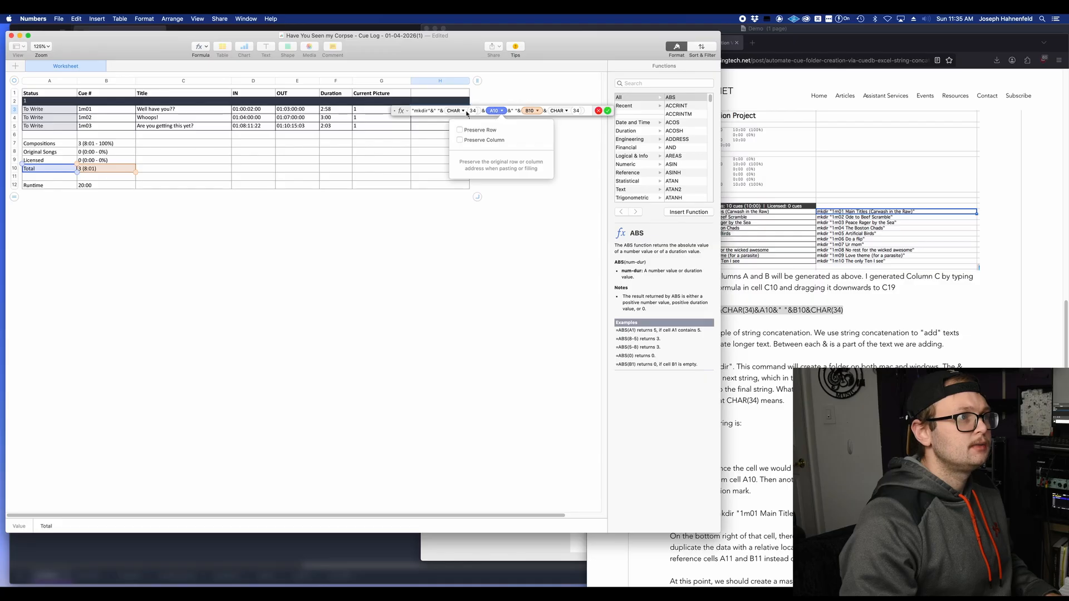
left_click(107, 111)
left_click(108, 111)
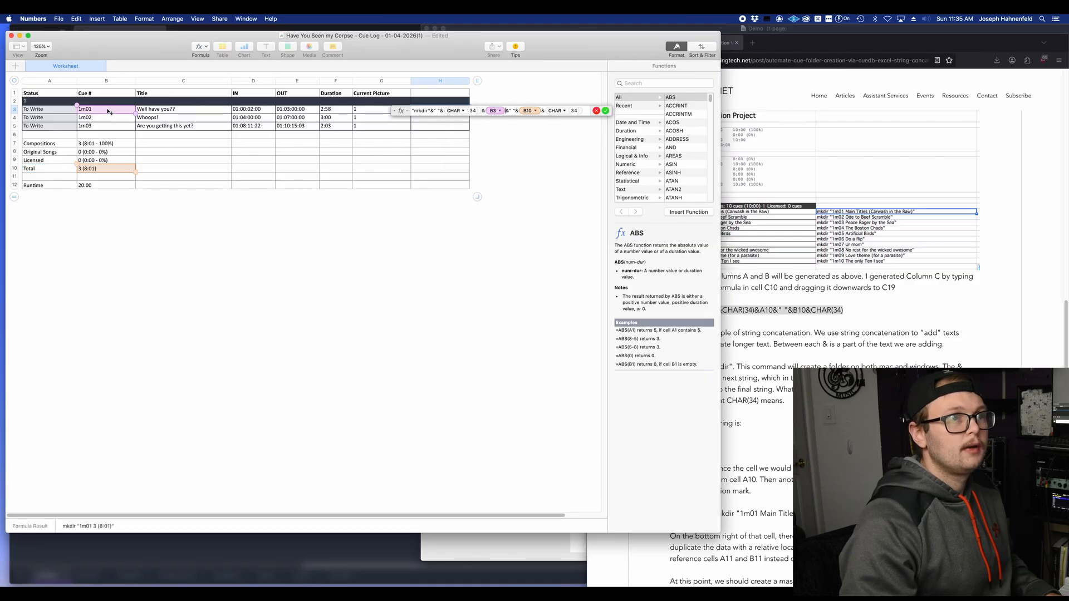
left_click(524, 112)
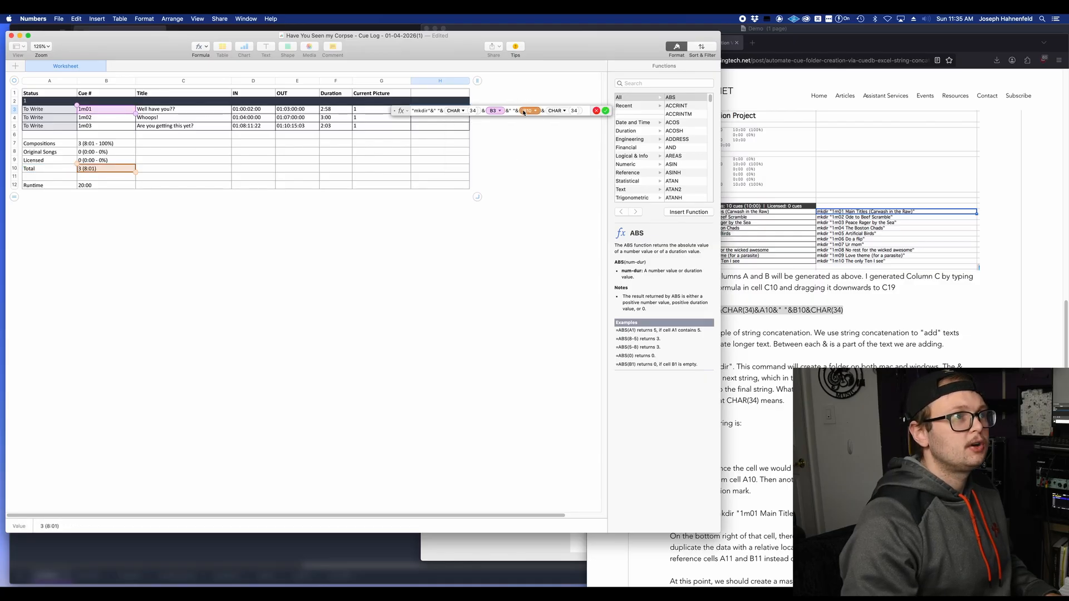
left_click(188, 113)
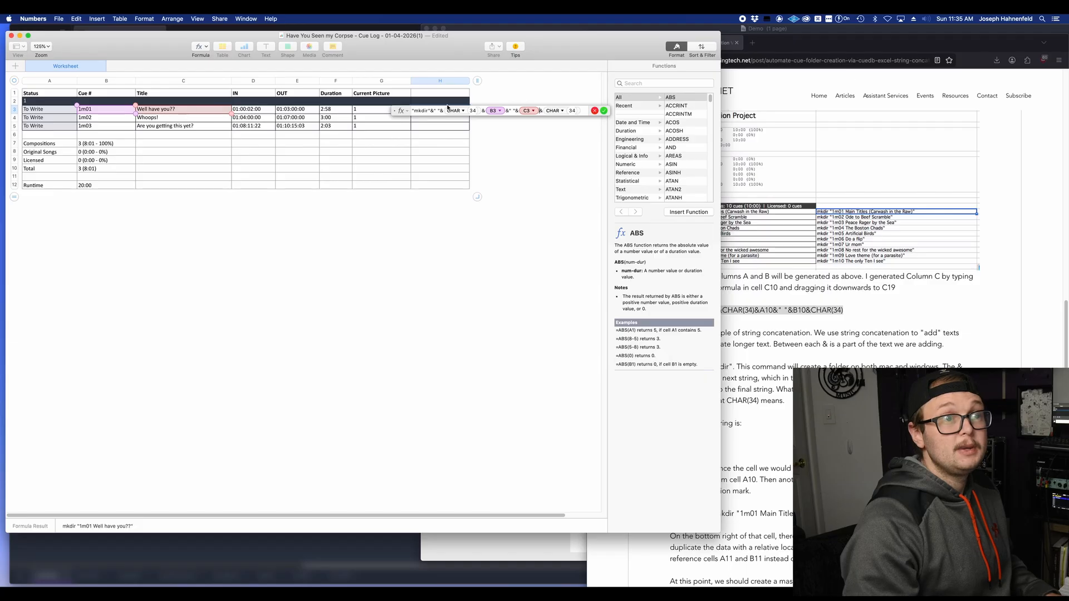
left_click(604, 111)
Fill the mkdir formula down through H5 for the remaining cues and select cells H3 to H5
left_click_drag(440, 120, 441, 137)
left_click(458, 141)
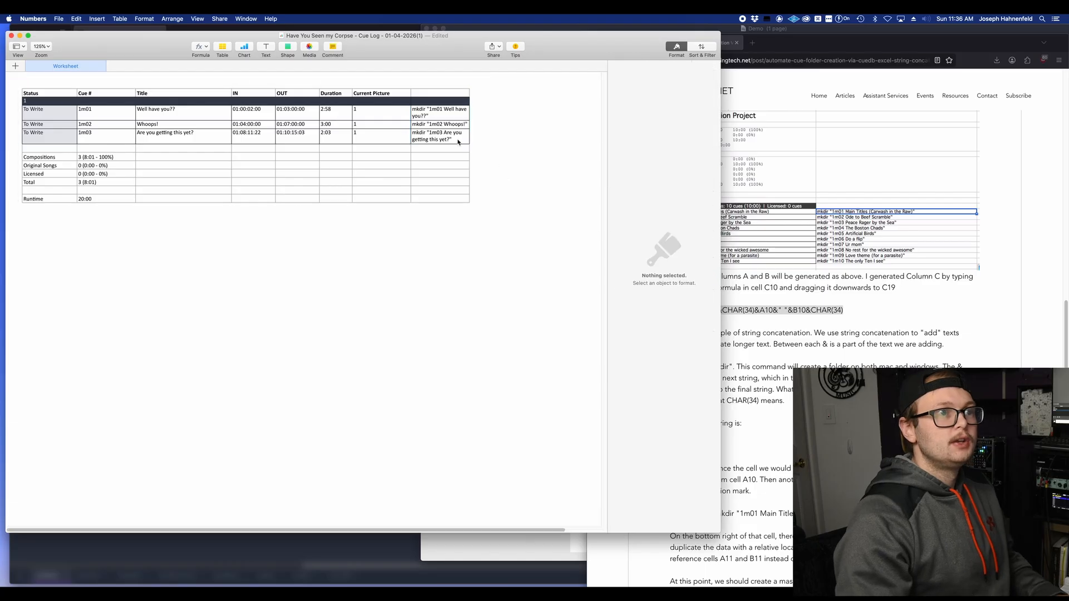
left_click(436, 111, "shift")
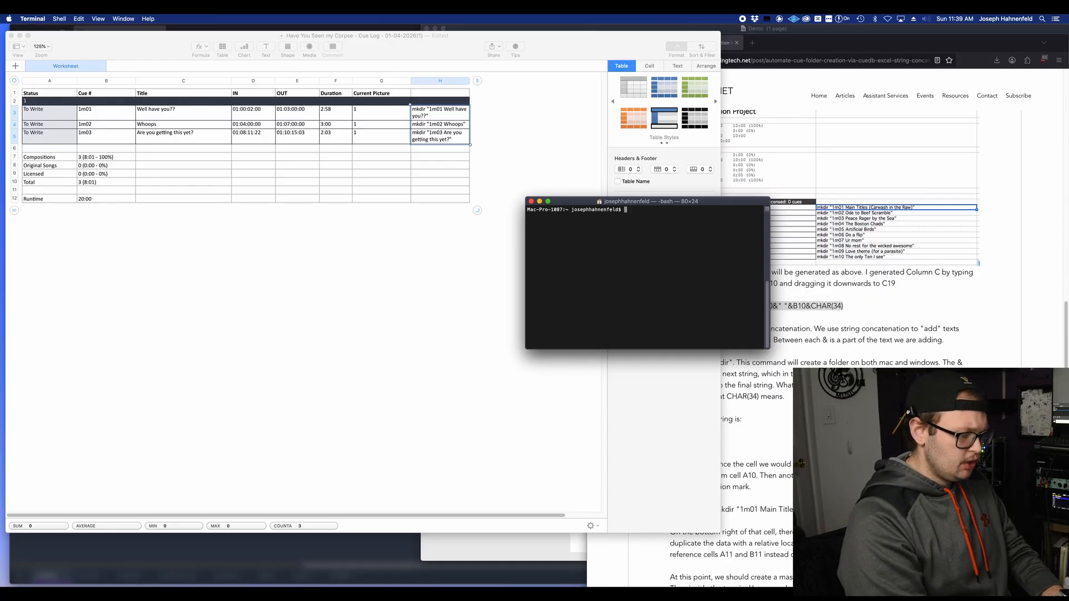
In Terminal, change the working directory to desktop/haveyouseenmycorpse
type("esktop/")
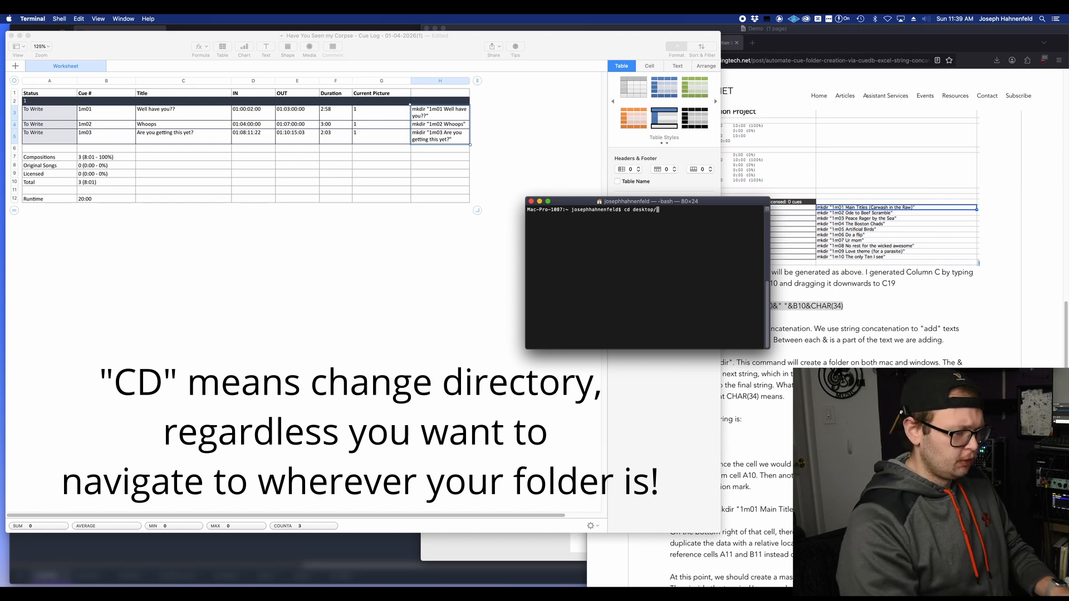
type("haveyouseenmycorpse")
key("Return")
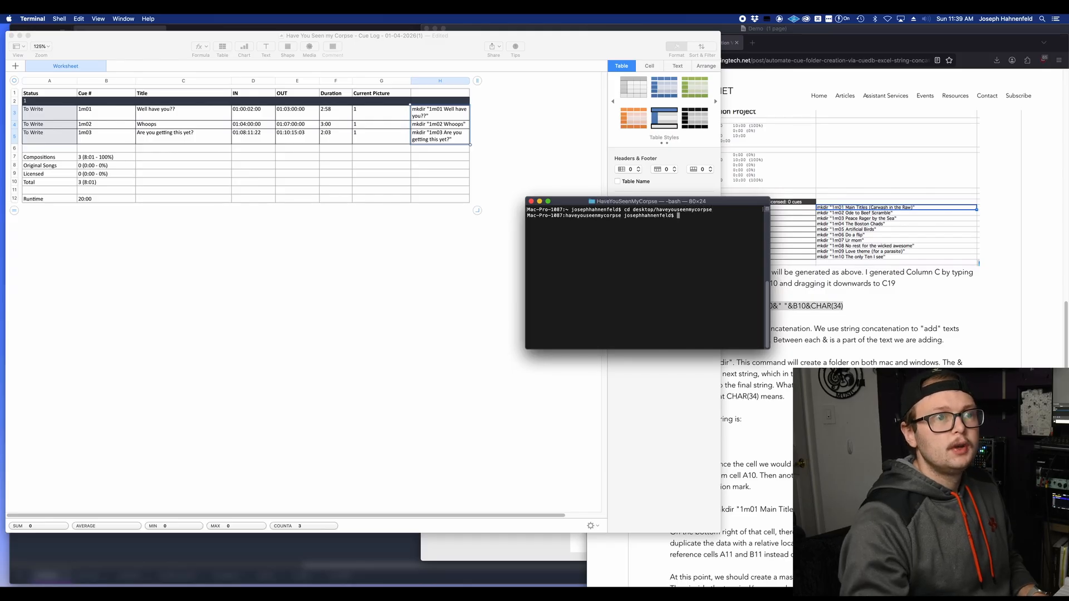
left_click_drag(561, 216, 620, 217)
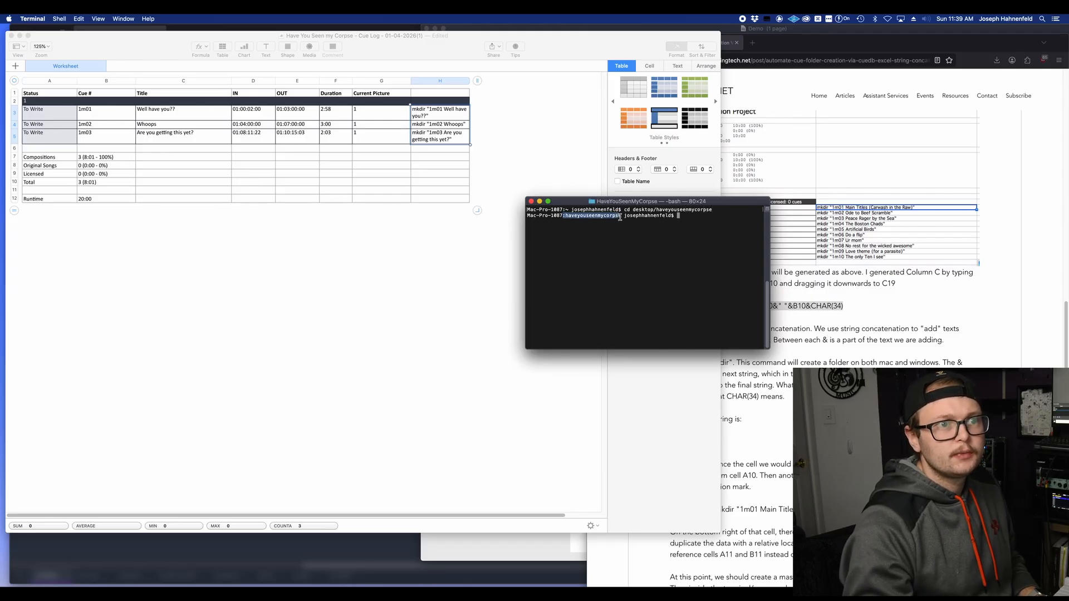
left_click(688, 216)
Copy the three mkdir commands from column H, run them in Terminal, and check the HaveYouSeenMyCorpse folder in Finder
left_click(453, 151)
key("super+c")
left_click(736, 260)
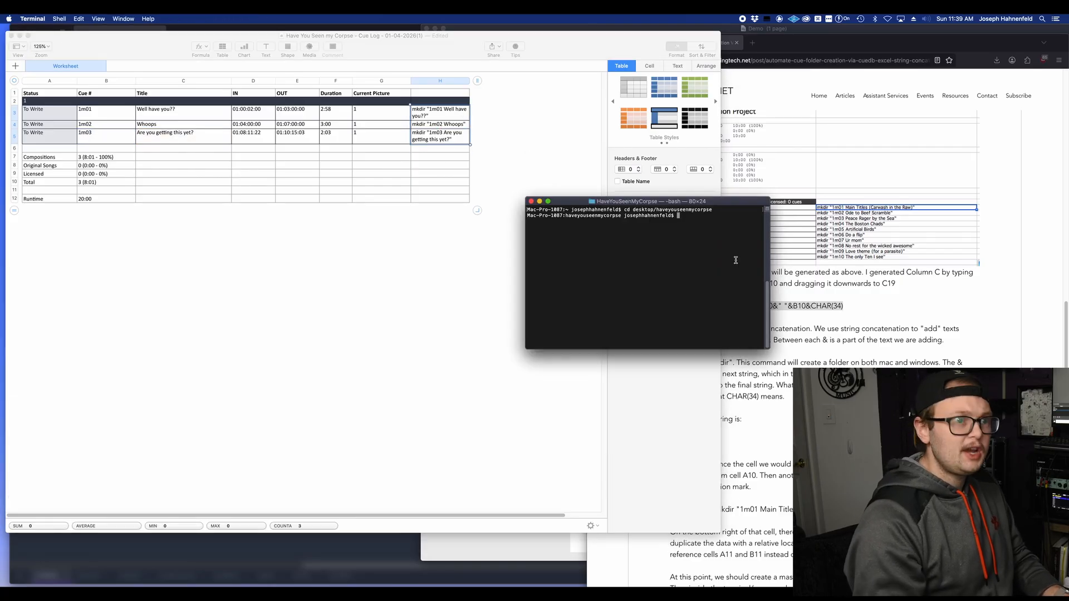
key("super+v")
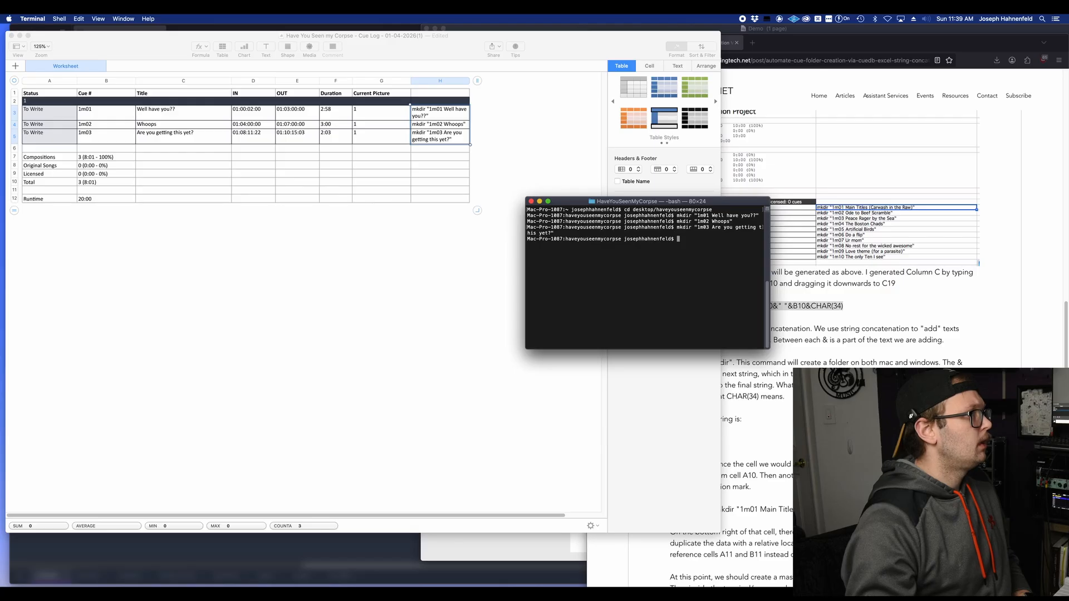
left_click_drag(0, 136, 387, 136)
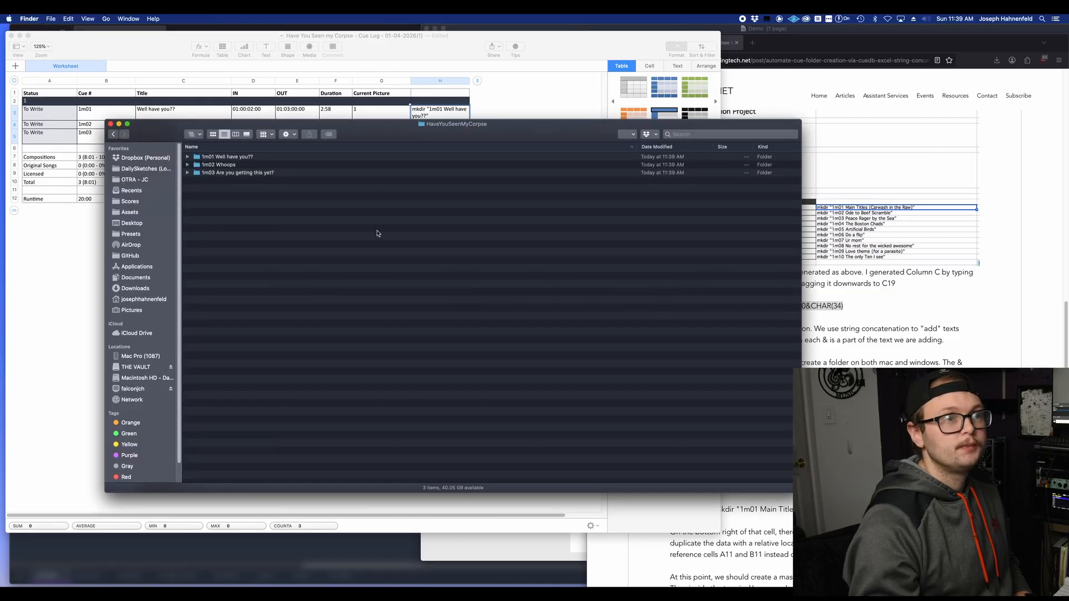
key("super+w")
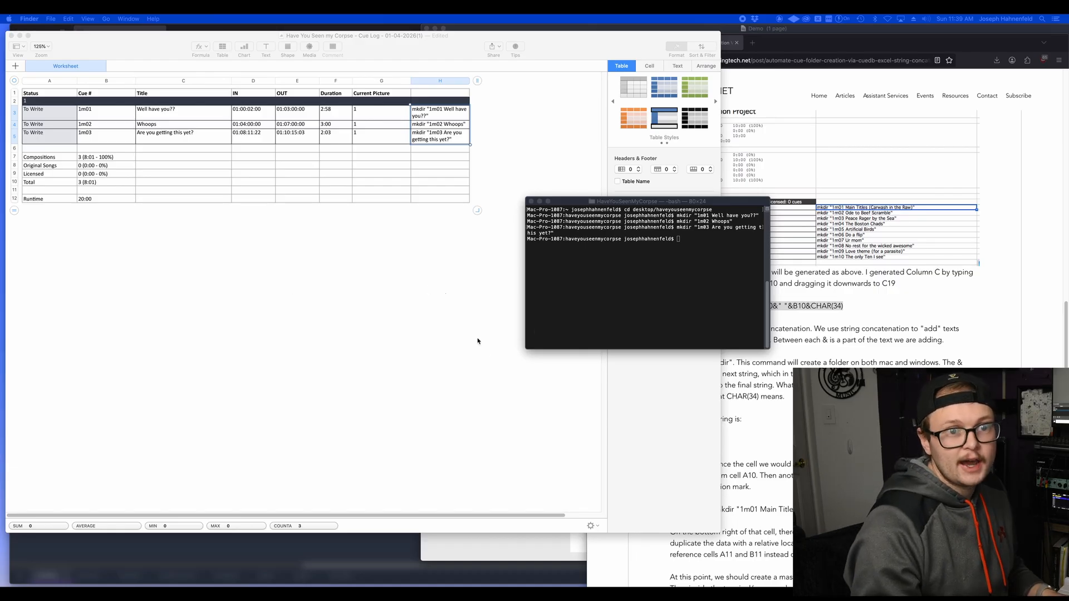
Review the rest of the cue folder article and the File Management Techniques post's example folder tree and script
left_click(884, 310)
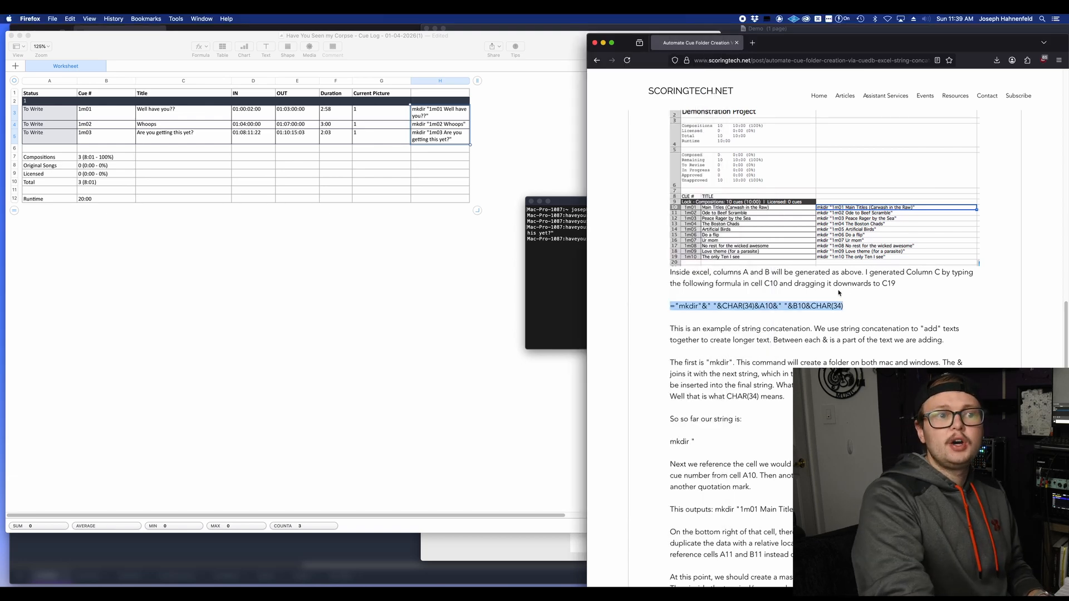
scroll(844, 295, "down", 5)
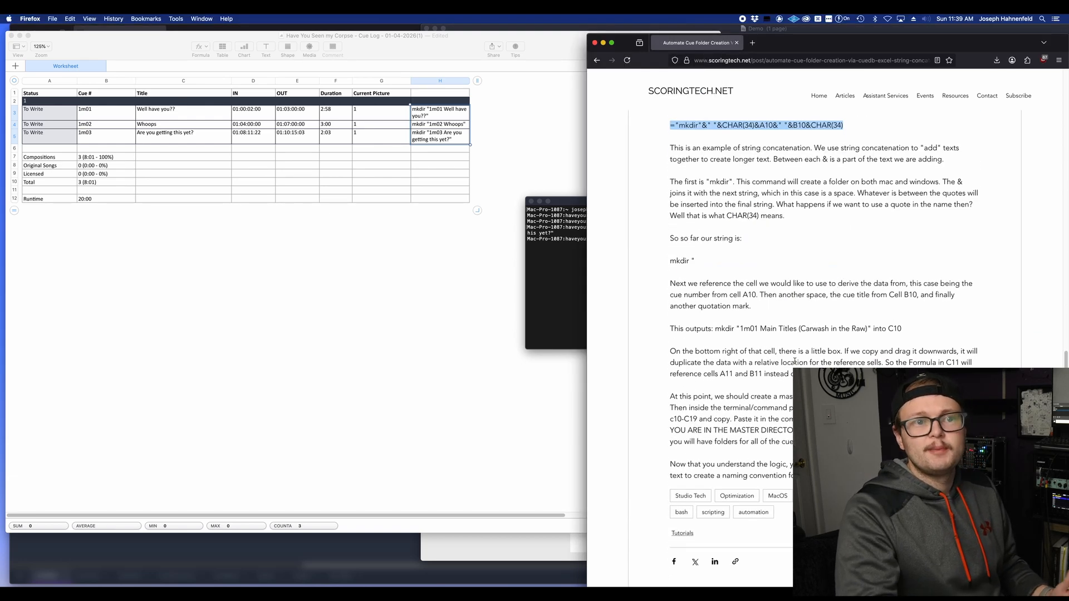
scroll(824, 279, "down", 4)
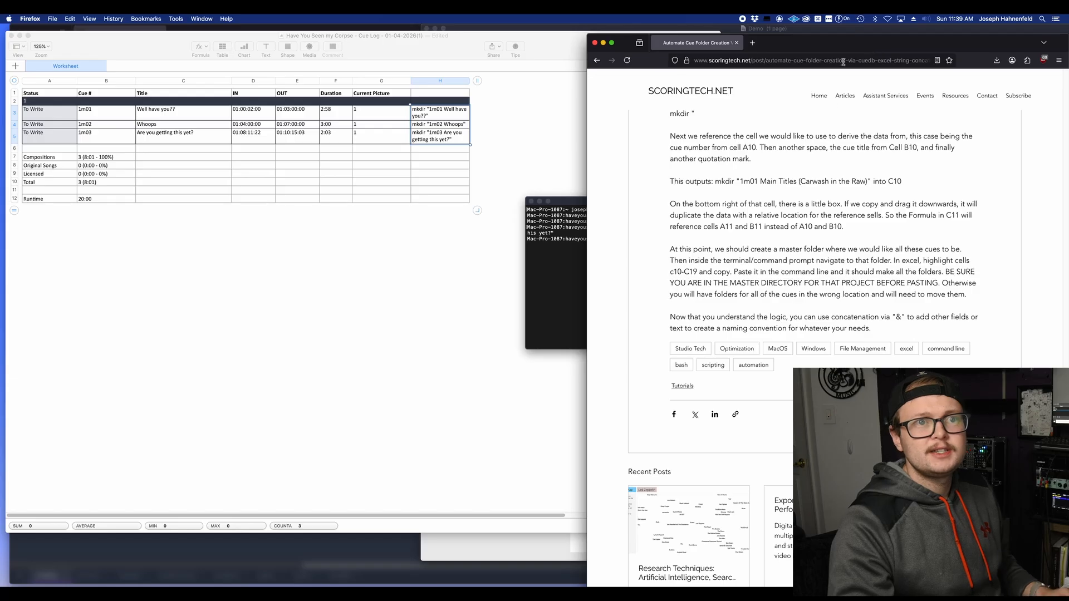
mouse_move(844, 96)
left_click(840, 136)
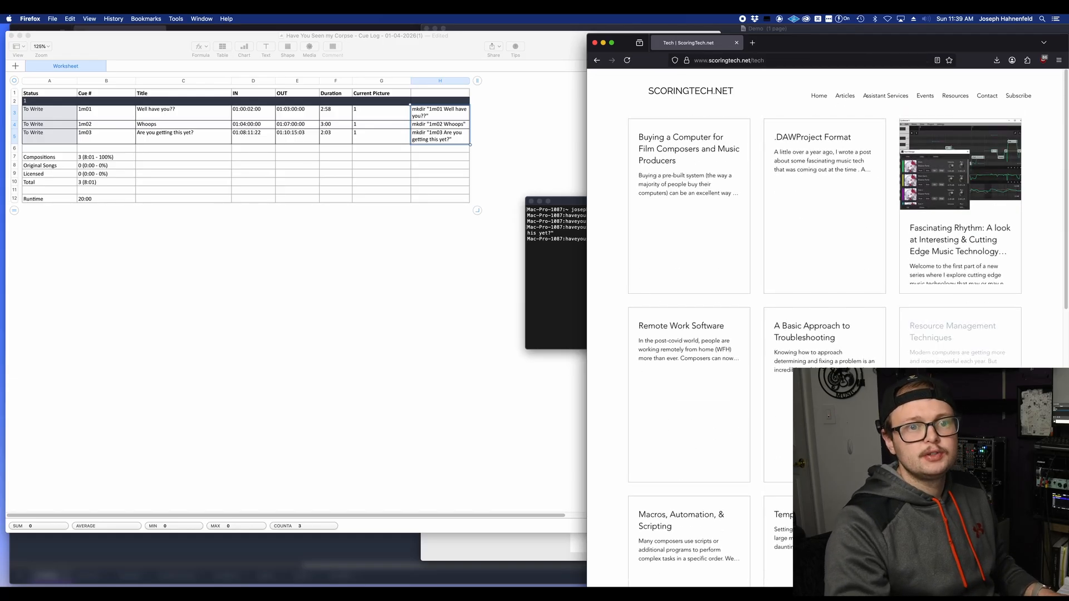
scroll(925, 242, "down", 8)
left_click(958, 434)
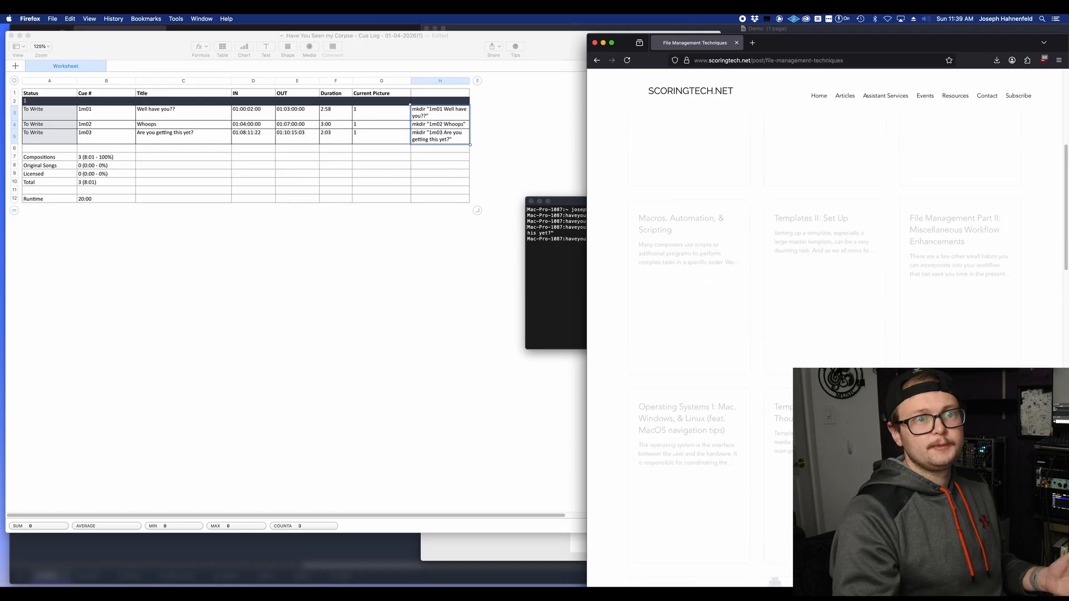
scroll(828, 346, "down", 20)
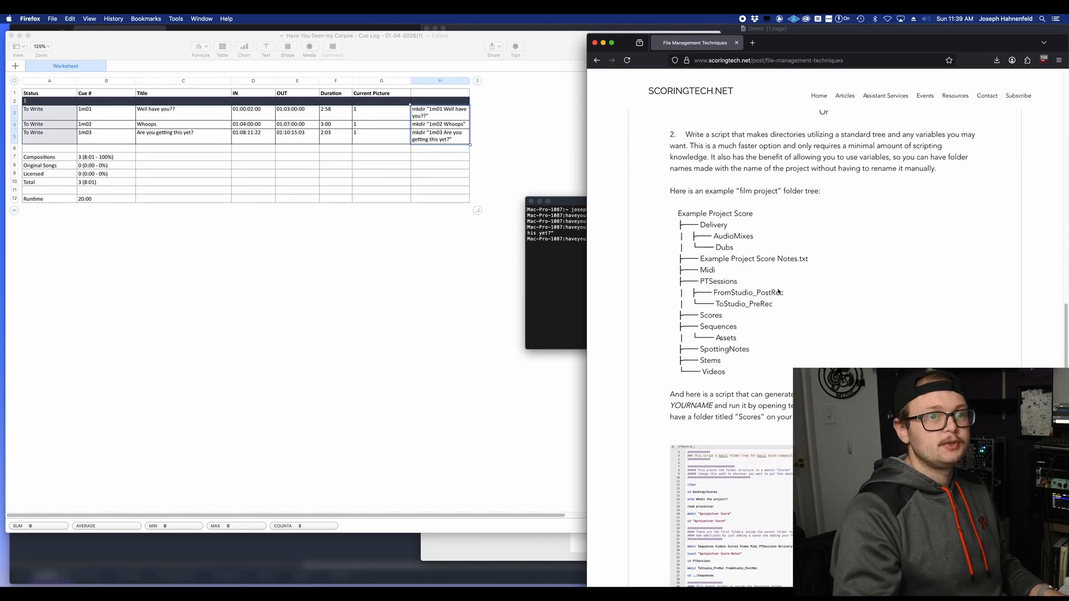
scroll(778, 292, "down", 5)
left_click(546, 271)
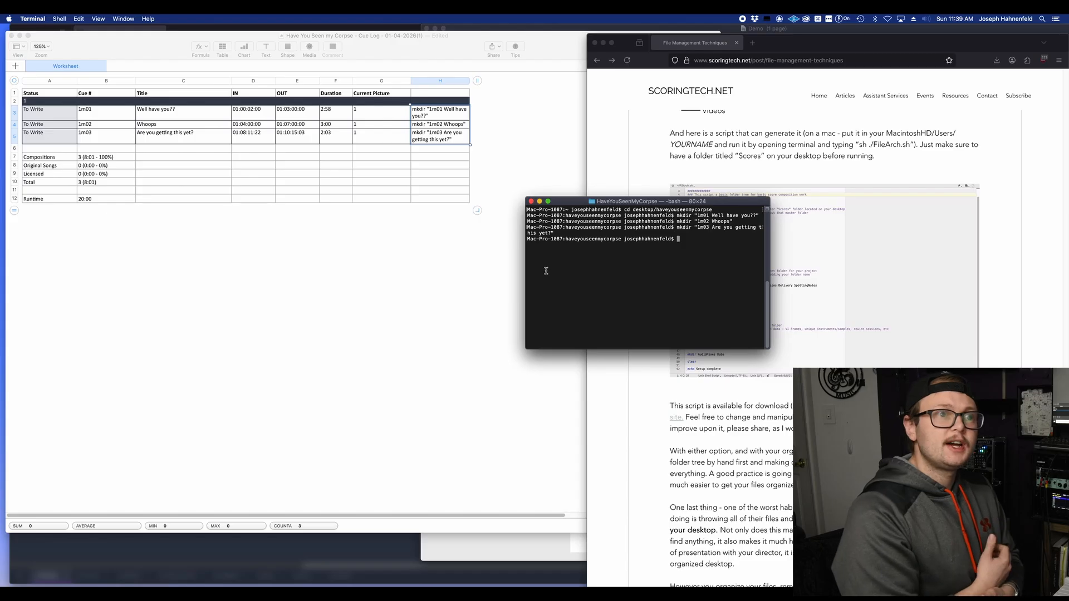